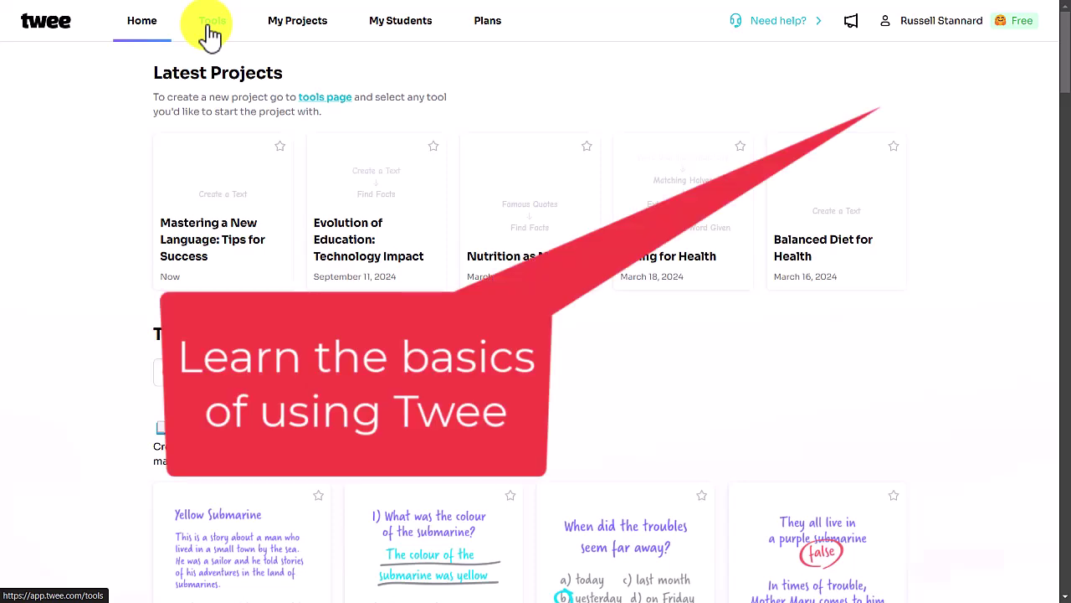
# - Set up a topic text on 'Best Advice for Learning a Language': six target words, B1, descriptive article
pyautogui.click(214, 34)
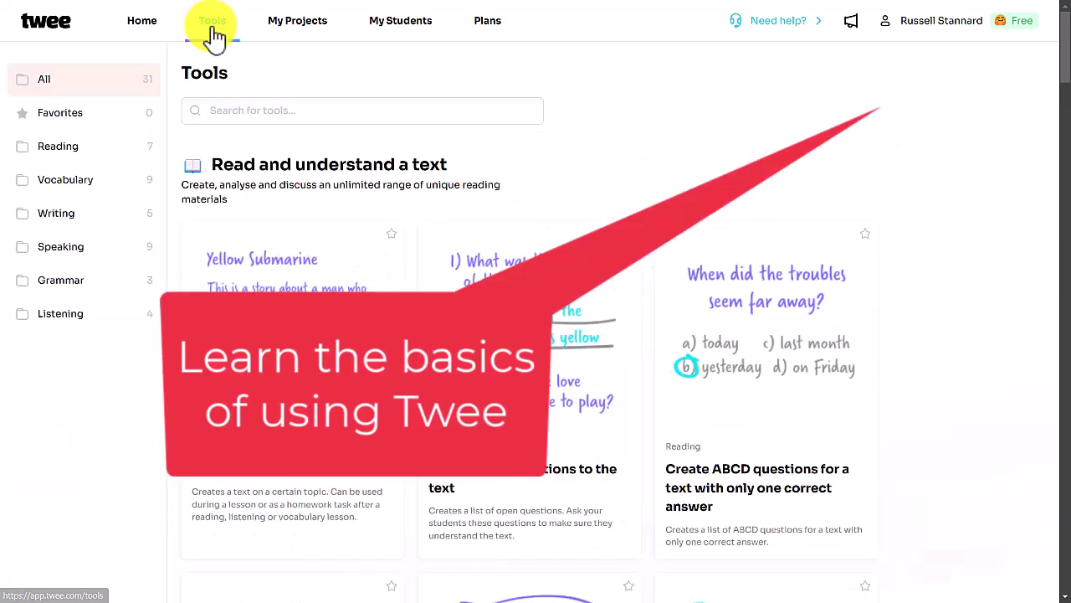
pyautogui.click(292, 334)
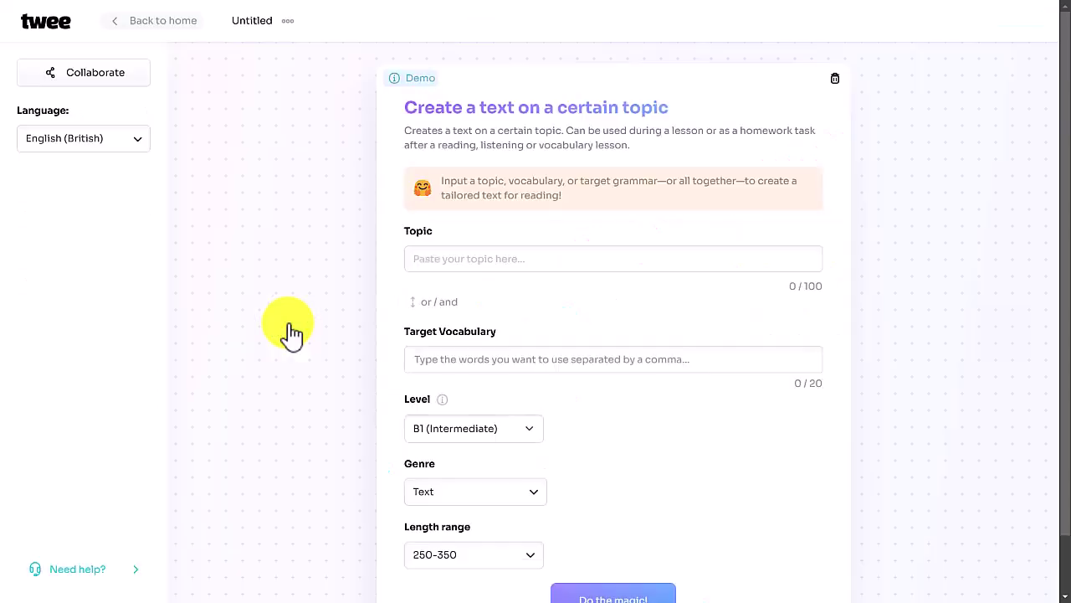
pyautogui.click(421, 258)
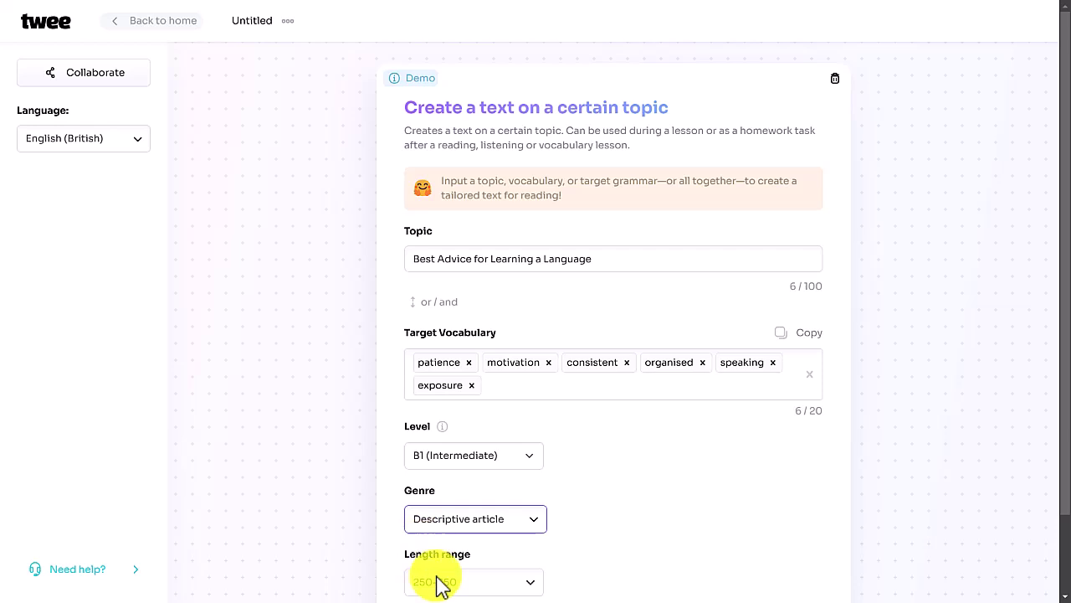
pyautogui.moveTo(1060, 371); pyautogui.dragTo(1033, 494)
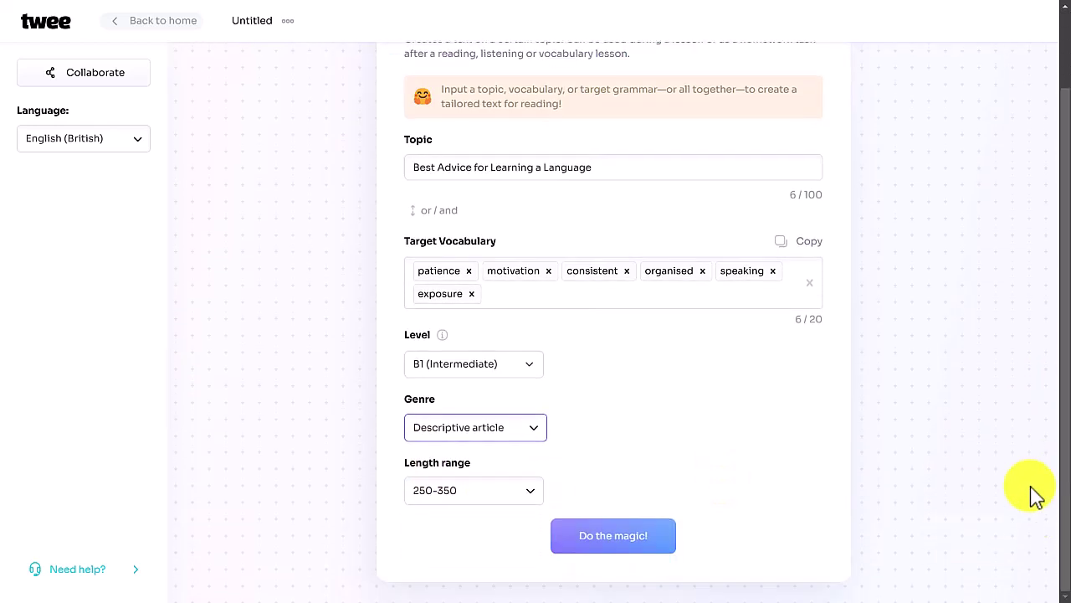
# - Generate the six-paragraph reading text 'Mastering a New Language: Tips for Success' and read through it
pyautogui.click(615, 538)
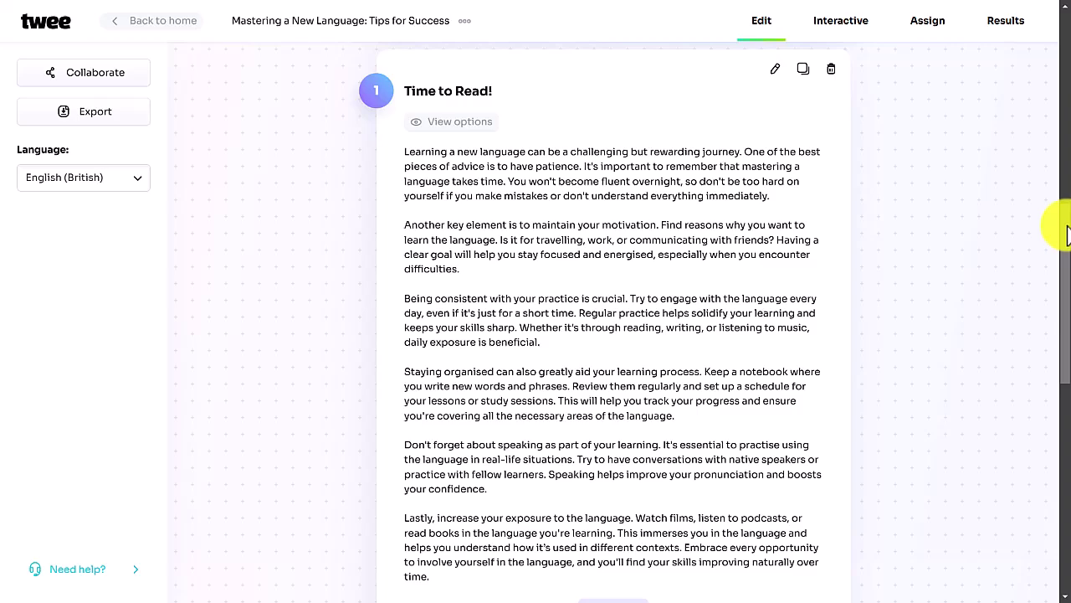
pyautogui.moveTo(1067, 234); pyautogui.dragTo(1064, 436)
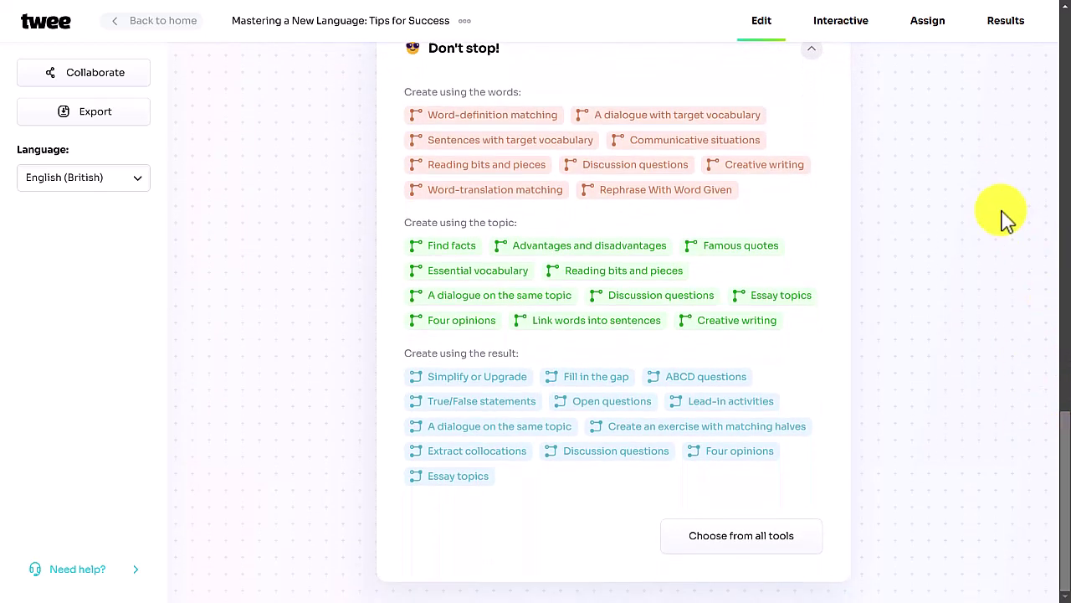
# - Generate seven ABCD questions with an answer key from the reading text
pyautogui.click(717, 387)
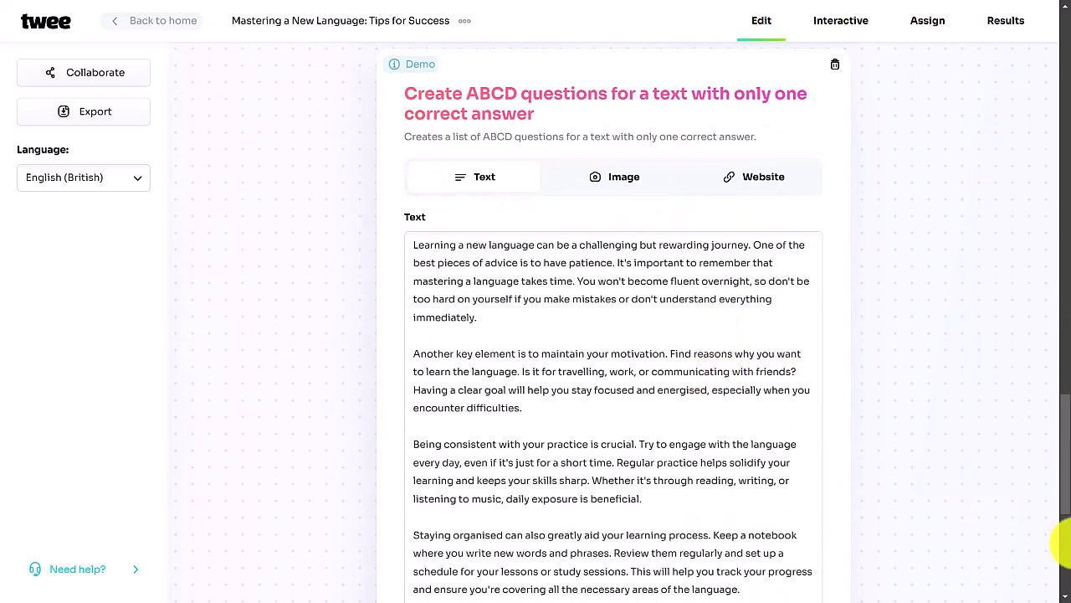
pyautogui.moveTo(1068, 455); pyautogui.dragTo(1068, 555)
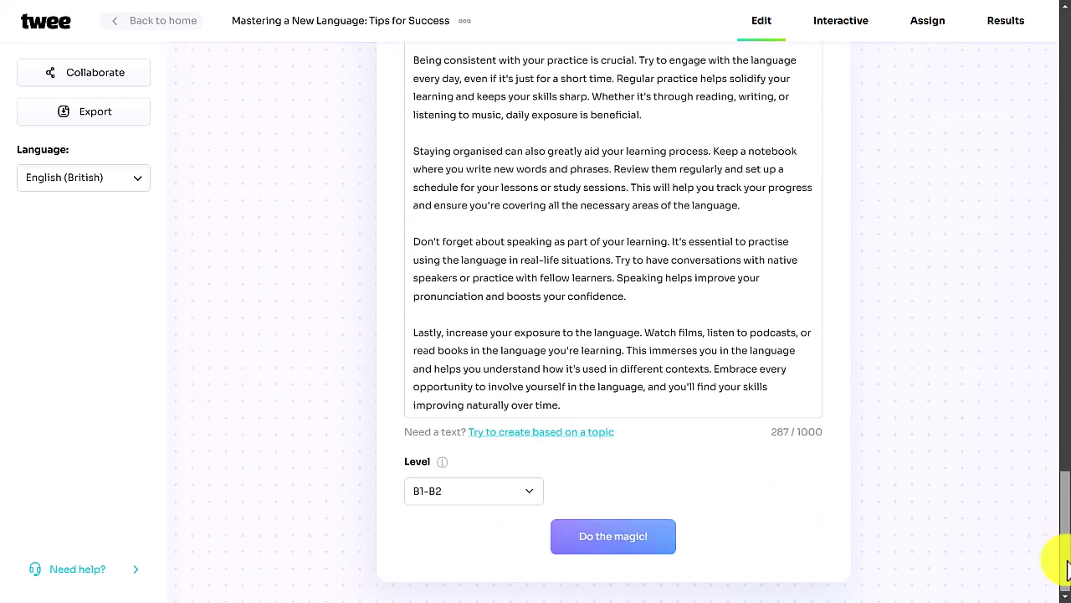
pyautogui.click(617, 540)
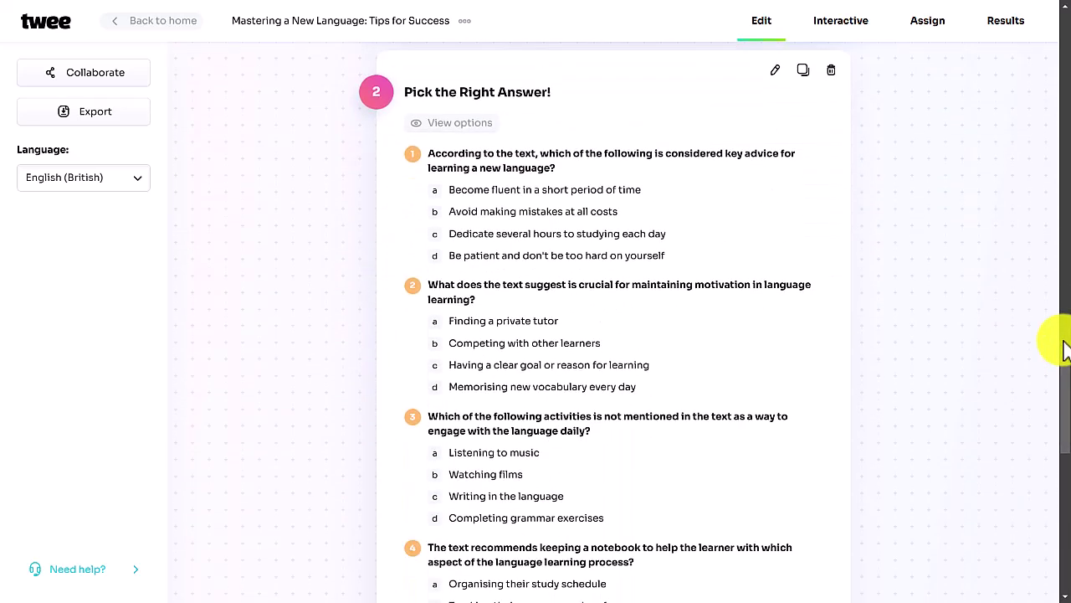
pyautogui.moveTo(1063, 375); pyautogui.dragTo(1060, 509)
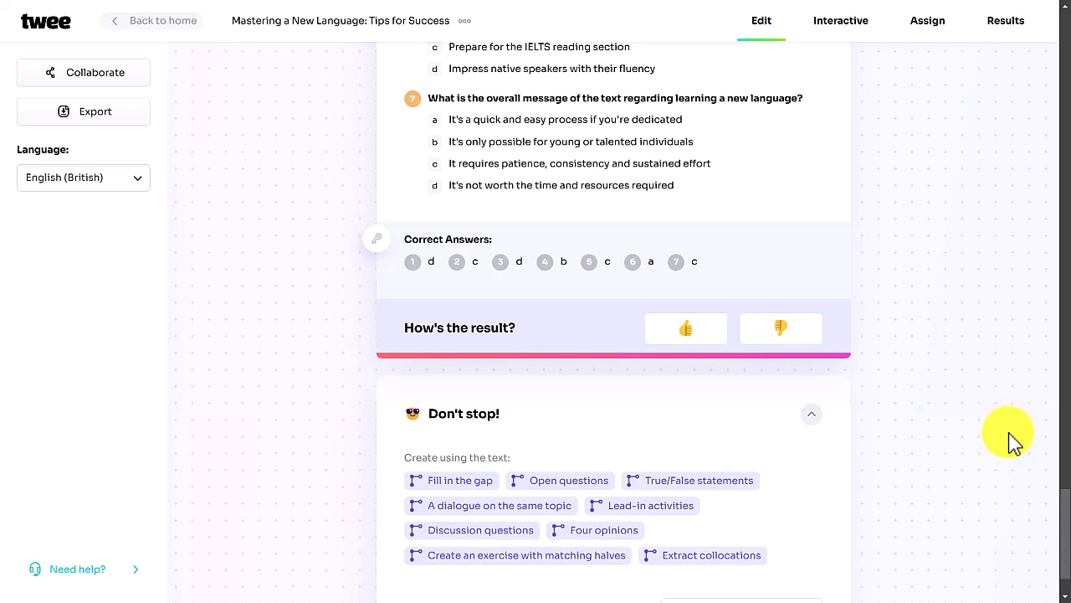
# - Gap the words 'challenging' and 'motivation' in the text and generate the fill-in-the-blanks exercise
pyautogui.click(451, 484)
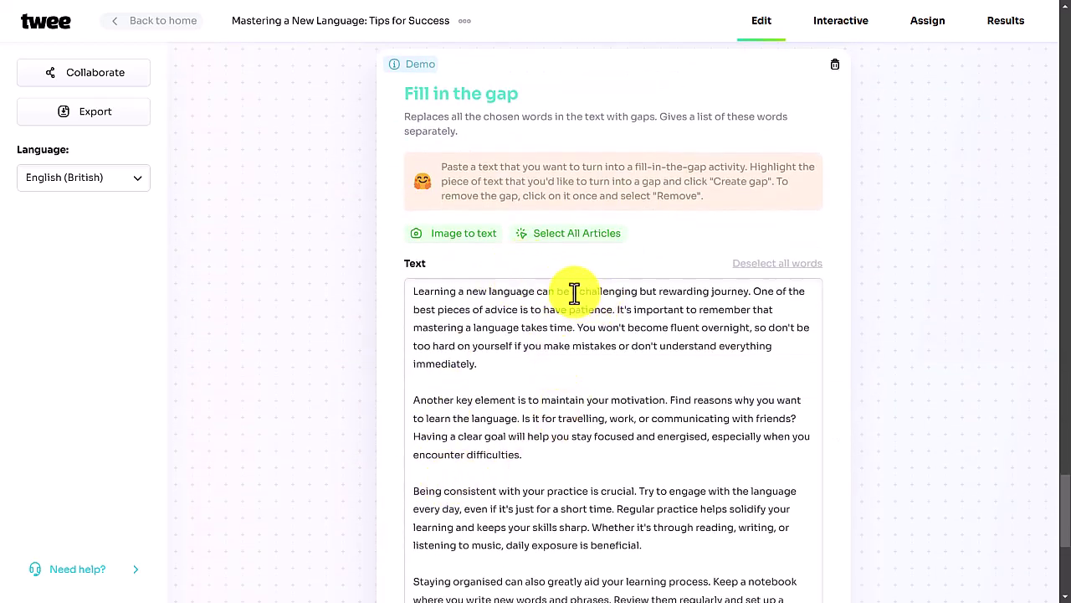
pyautogui.moveTo(576, 292); pyautogui.dragTo(639, 293)
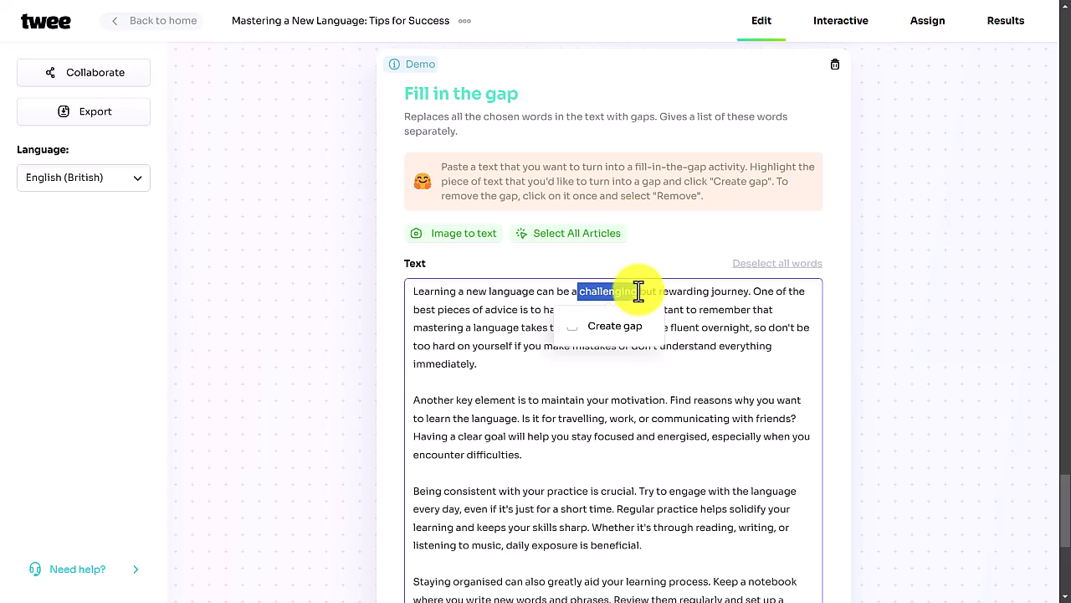
pyautogui.click(615, 327)
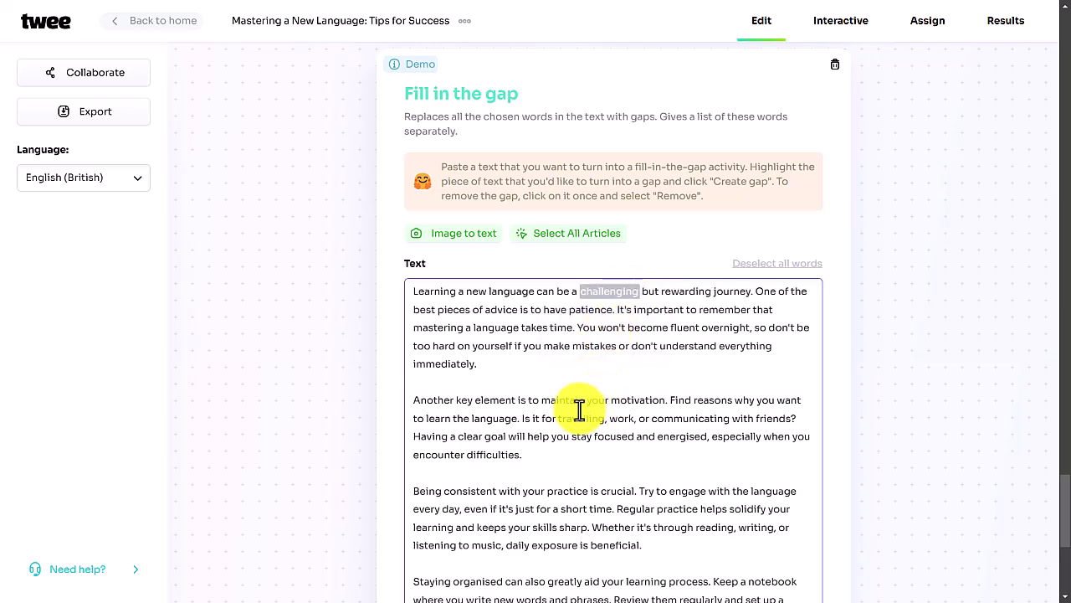
pyautogui.moveTo(612, 400); pyautogui.dragTo(659, 400)
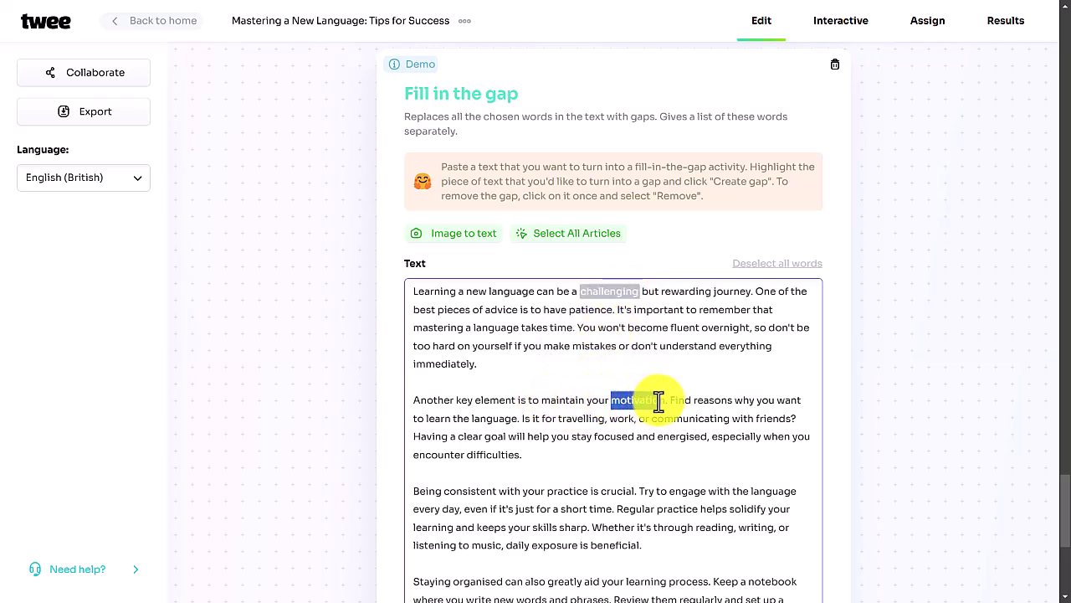
pyautogui.click(642, 434)
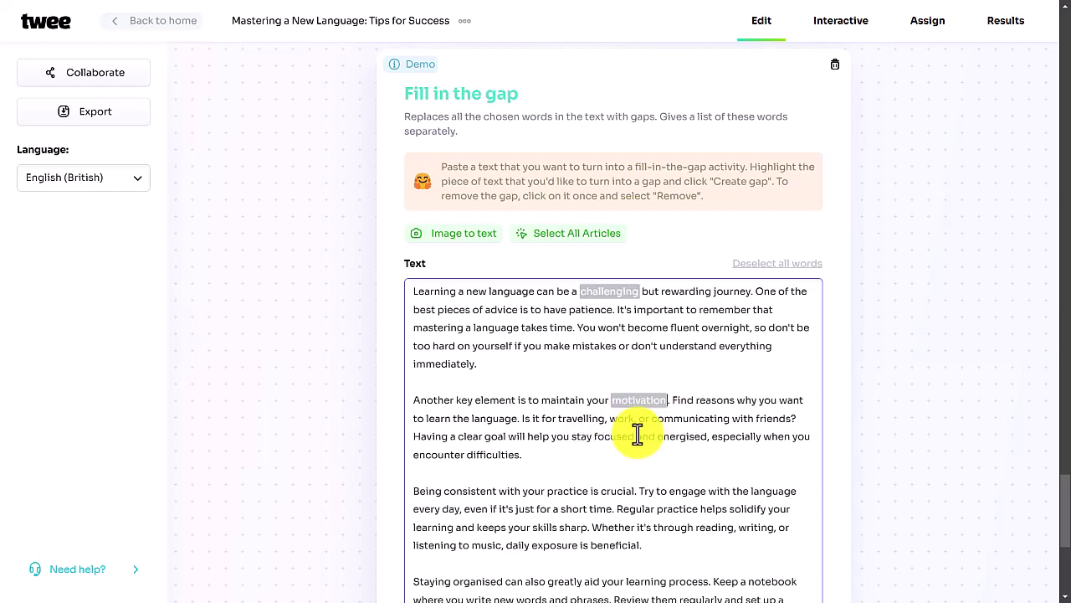
pyautogui.moveTo(1064, 497); pyautogui.dragTo(1065, 561)
pyautogui.click(628, 540)
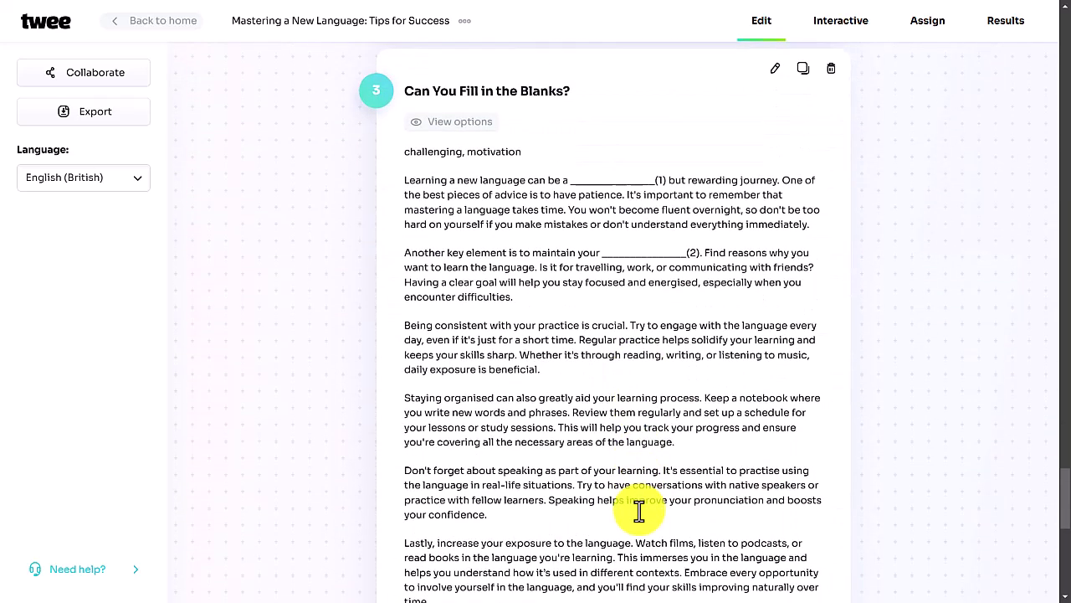
pyautogui.moveTo(1064, 494); pyautogui.dragTo(1052, 198)
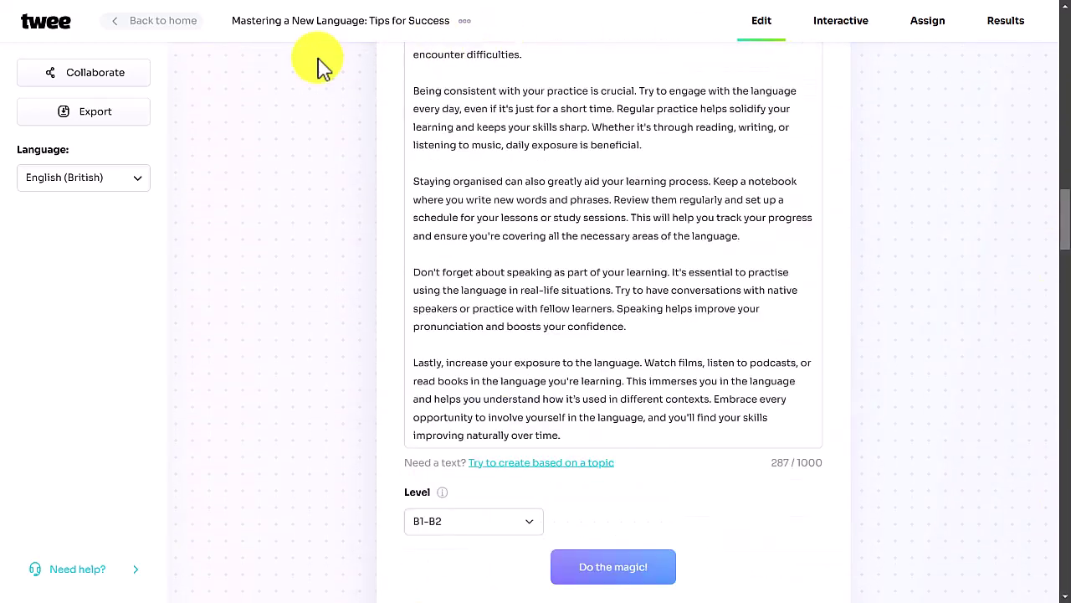
pyautogui.click(94, 115)
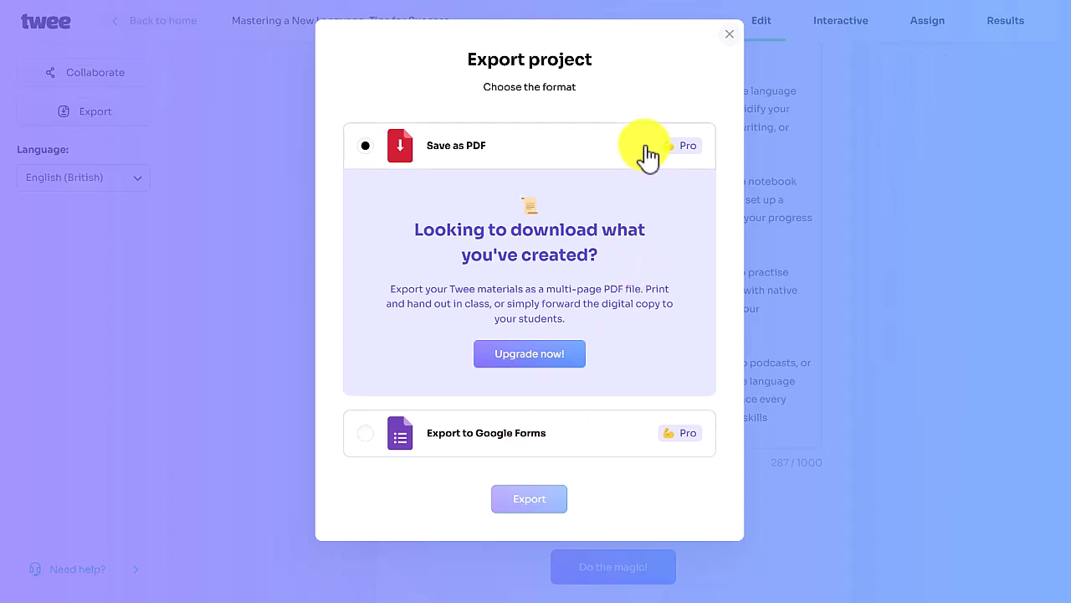
pyautogui.click(728, 37)
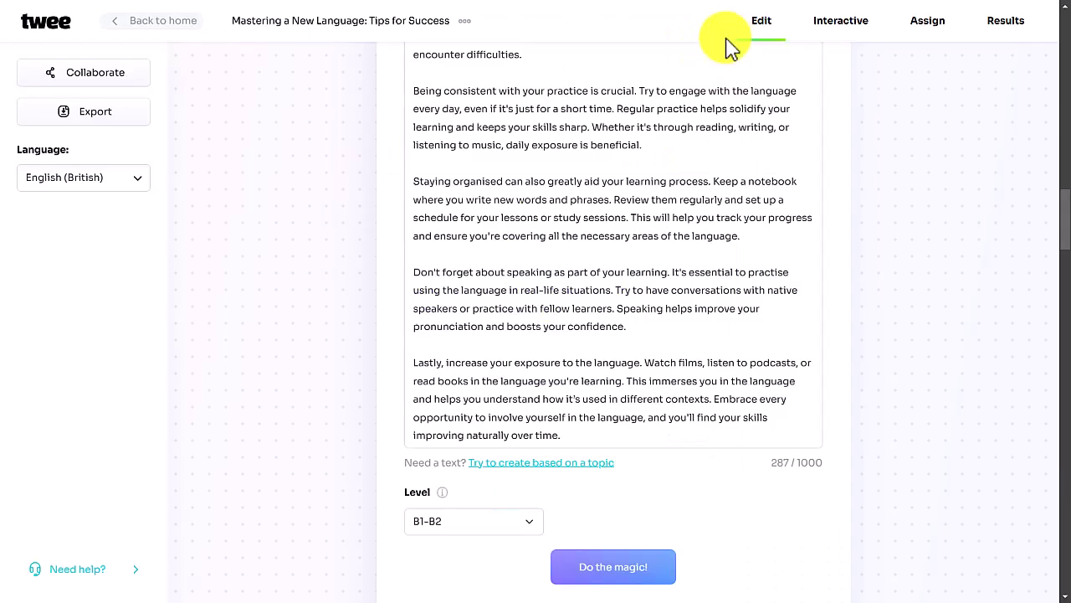
# - Copy the lesson's student share link, after checking its QR code, and open a new browser window
pyautogui.click(929, 22)
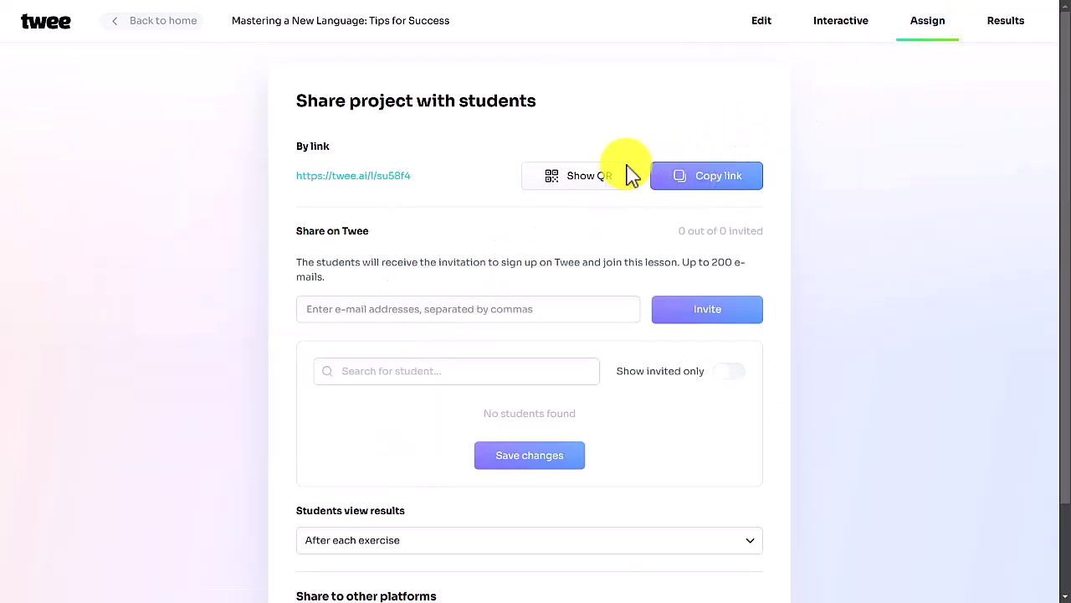
pyautogui.click(716, 186)
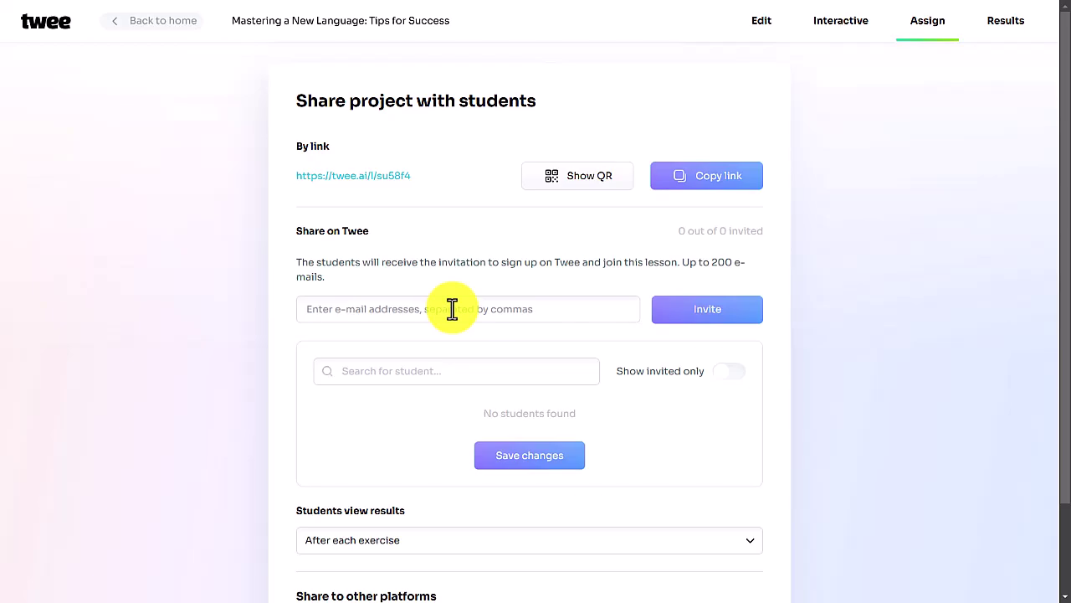
pyautogui.click(567, 183)
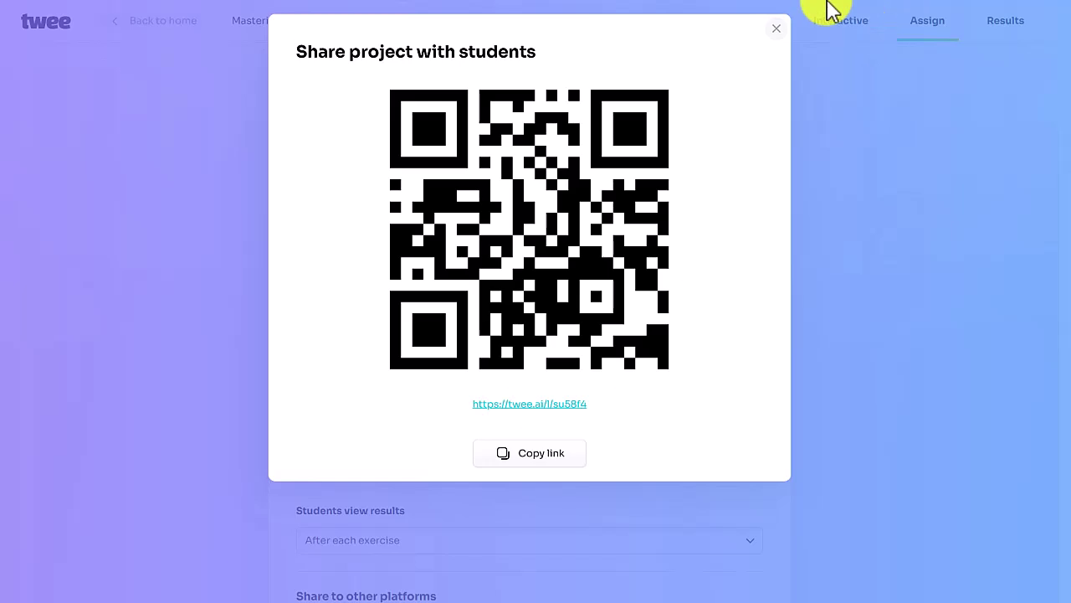
pyautogui.click(776, 30)
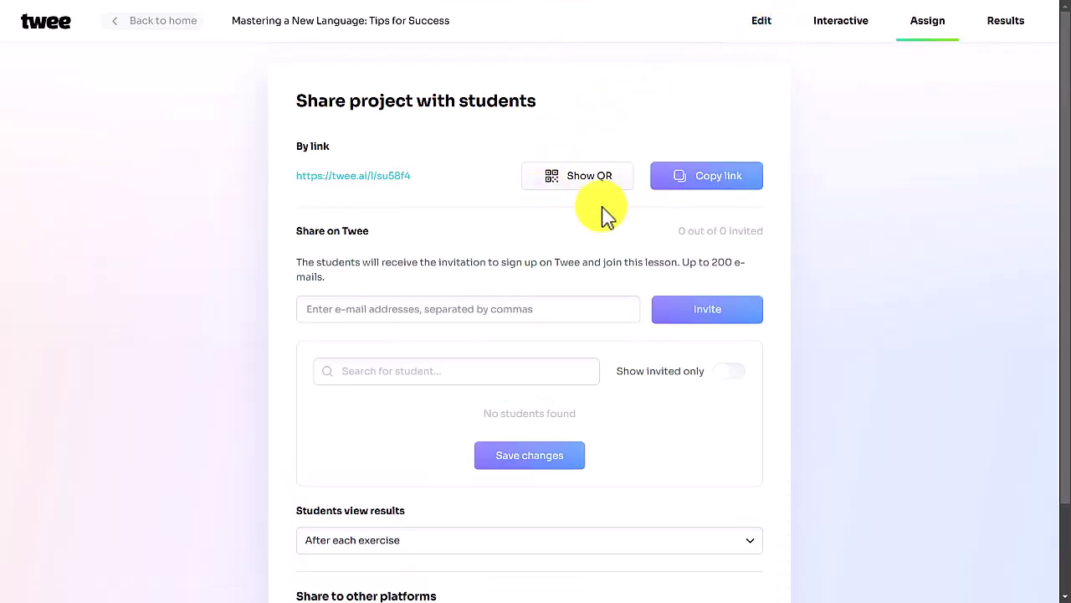
pyautogui.click(732, 182)
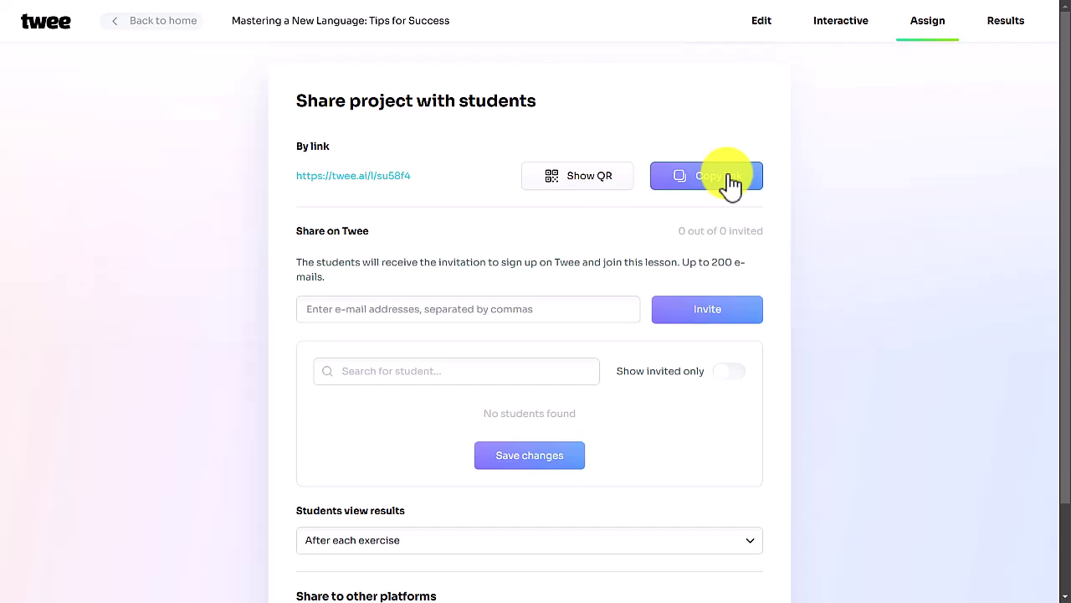
pyautogui.click(716, 186)
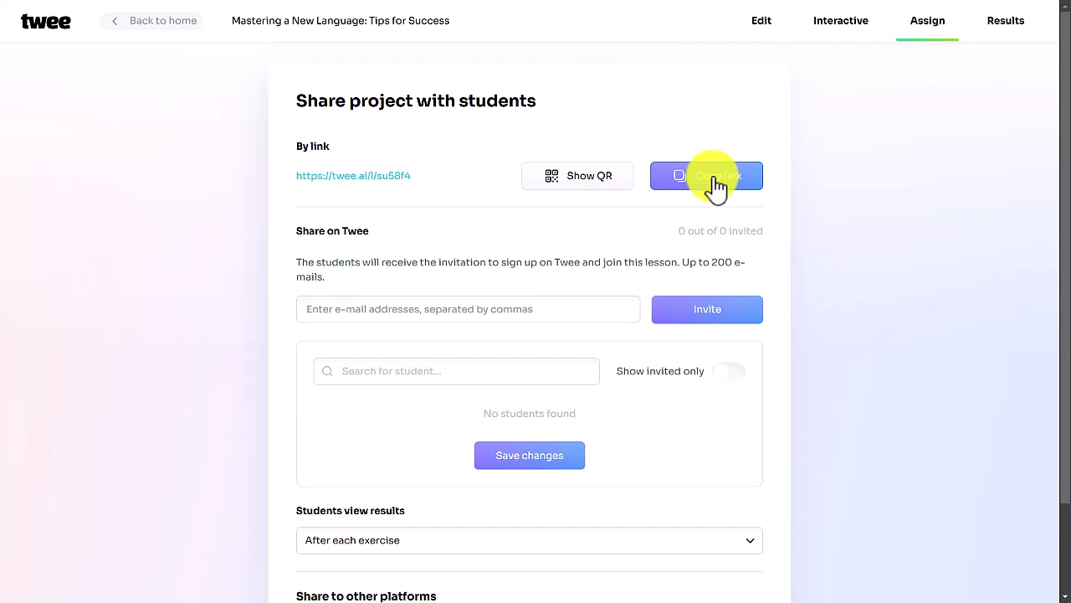
pyautogui.hotkey('ctrl', 'n')
# - Load the copied lesson link and start the assignment under a student nickname
pyautogui.click(120, 38)
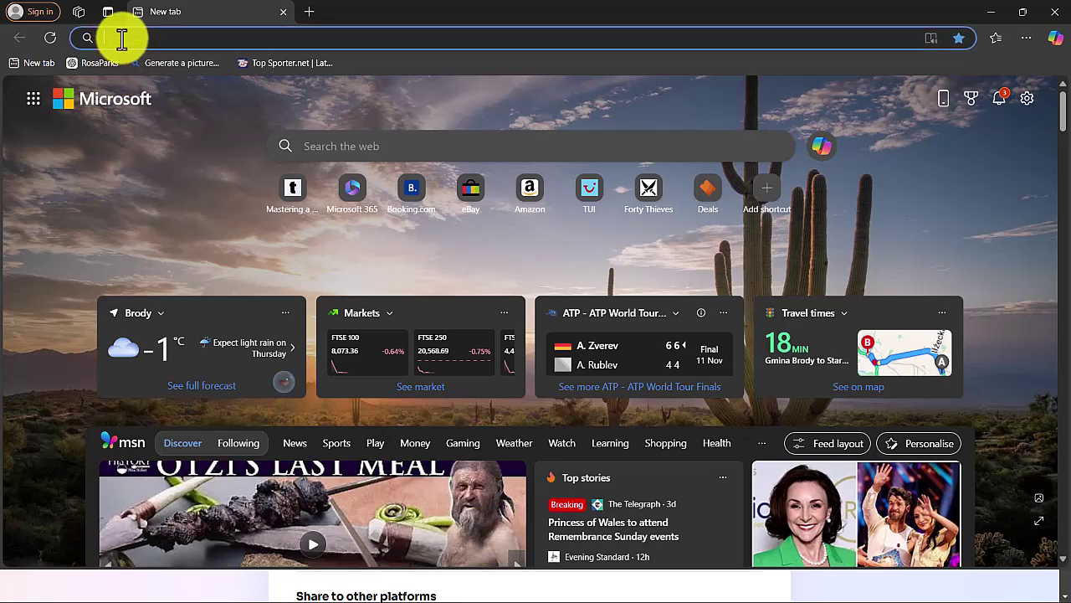
pyautogui.hotkey('ctrl', 'v')
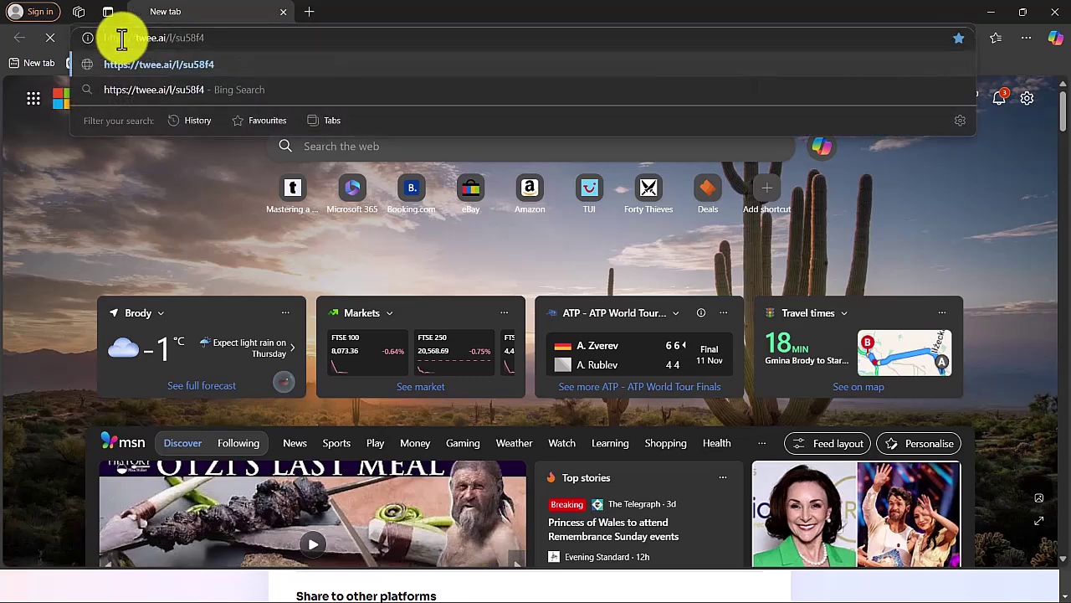
pyautogui.press('Return')
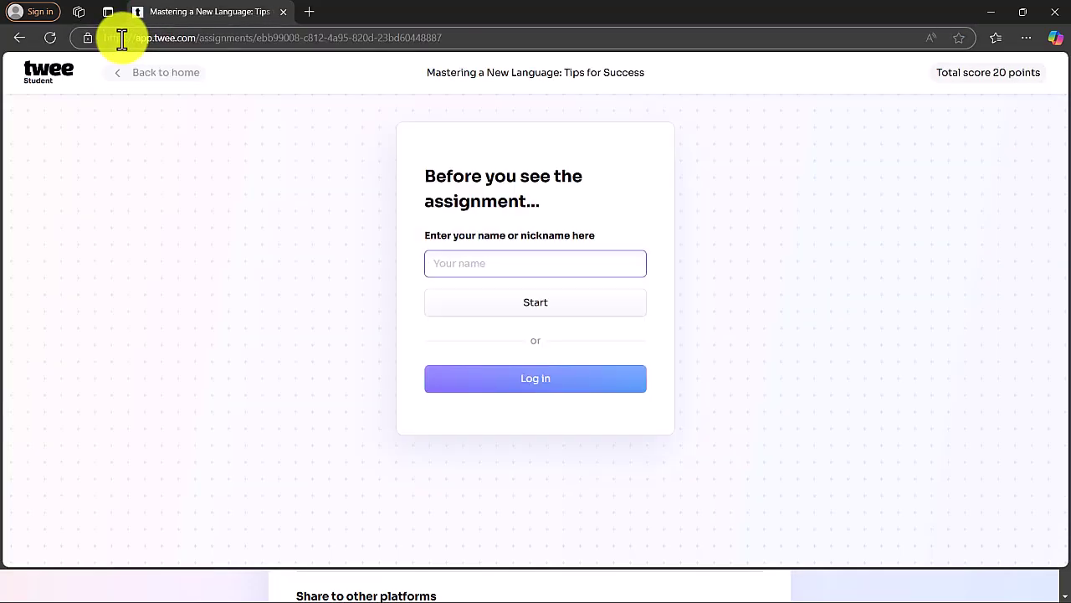
pyautogui.click(476, 264)
pyautogui.write('Fr')
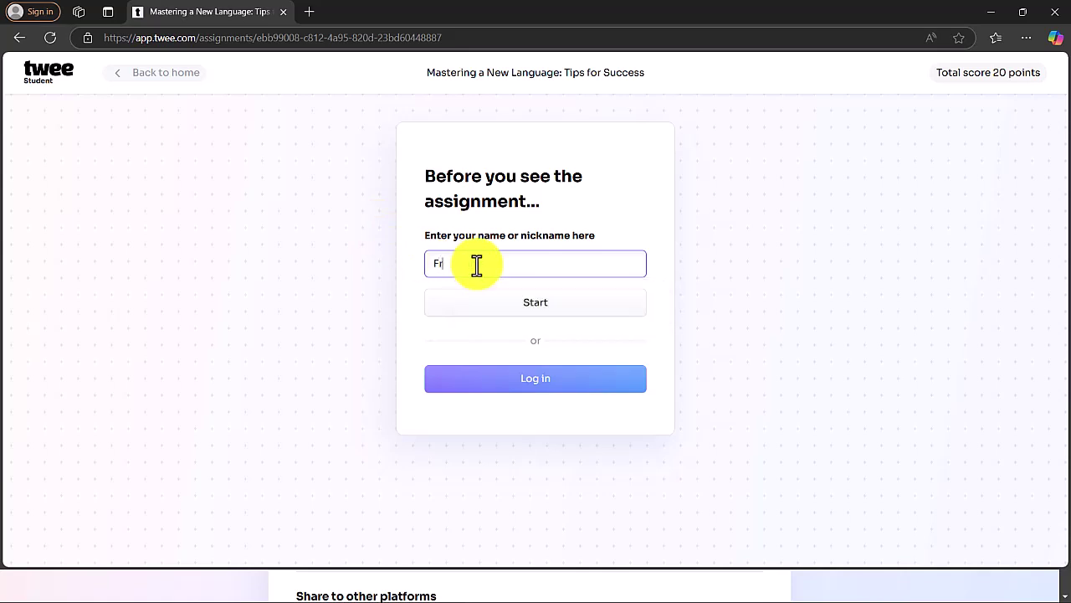
pyautogui.write('ed')
pyautogui.click(530, 307)
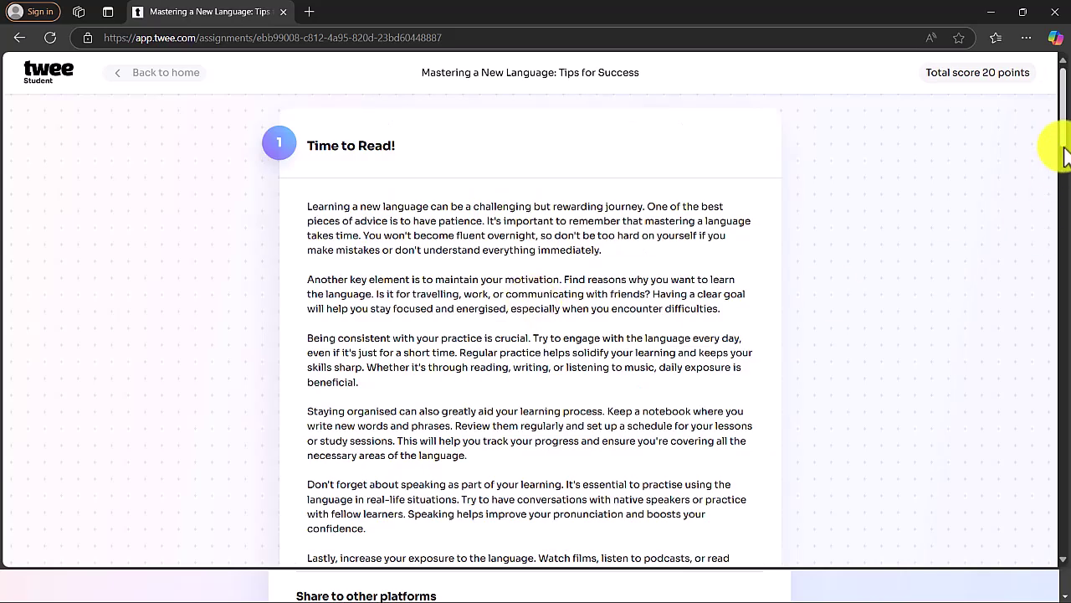
# - Answer the seven quiz questions (b, b, Watching films, b, proficiency exams, vocabulary, b) and submit
pyautogui.scroll(-2, 1061, 148)
pyautogui.scroll(-6, 1061, 148)
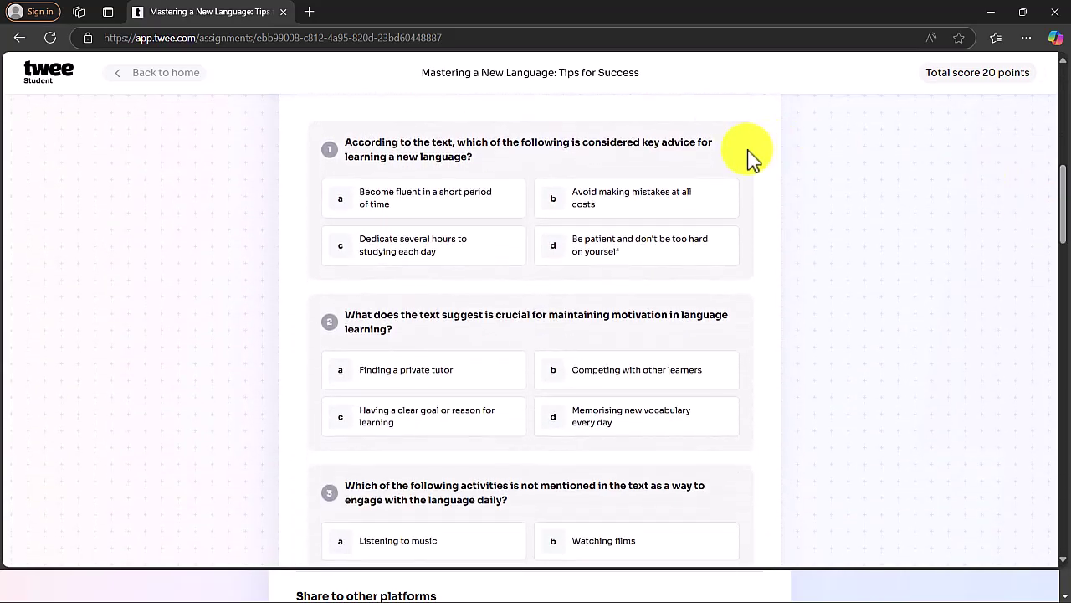
pyautogui.click(616, 208)
pyautogui.click(567, 372)
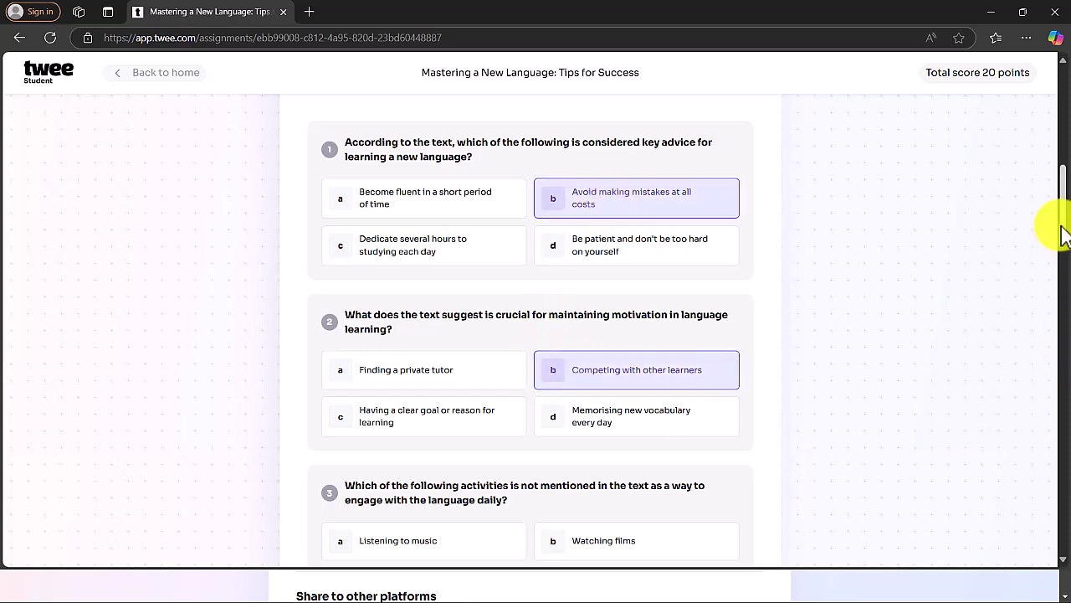
pyautogui.scroll(-5, 1061, 227)
pyautogui.click(611, 268)
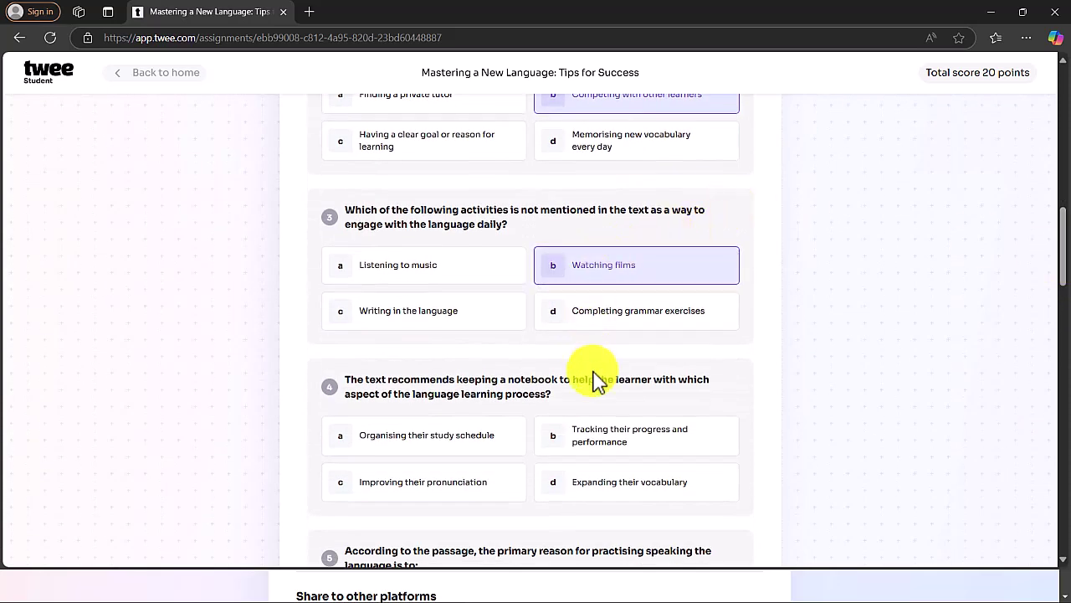
pyautogui.click(581, 440)
pyautogui.scroll(-4, 1062, 285)
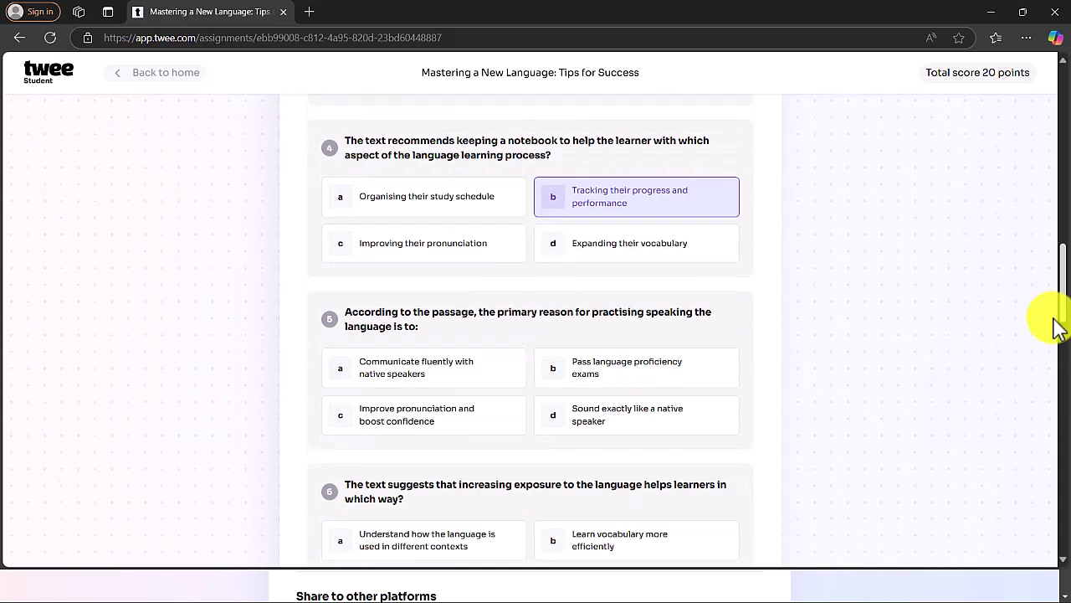
pyautogui.click(641, 263)
pyautogui.click(601, 421)
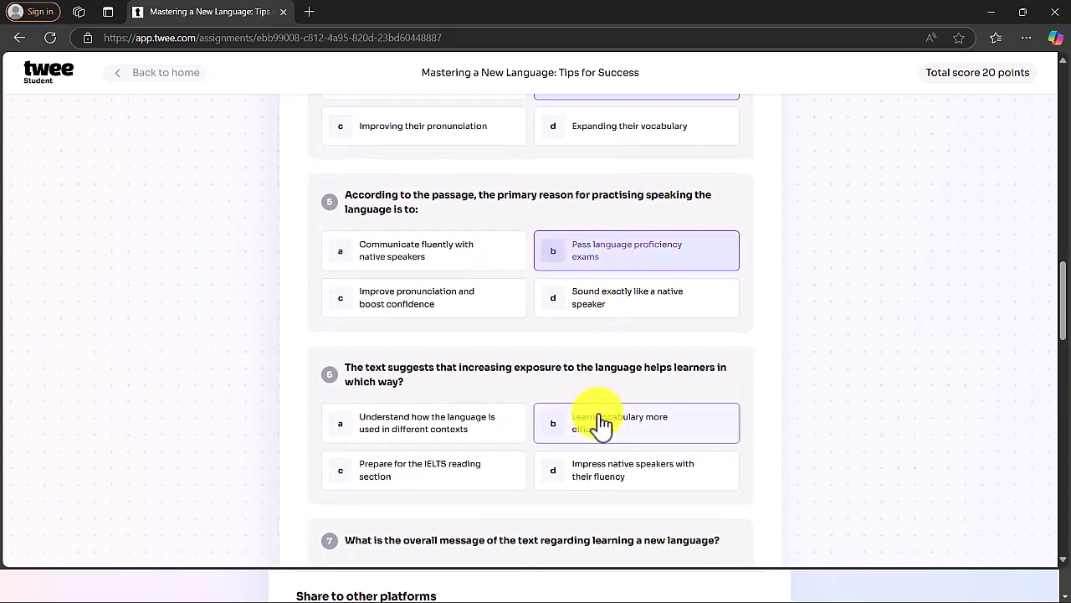
pyautogui.scroll(-1, 1059, 326)
pyautogui.moveTo(1061, 335); pyautogui.dragTo(1047, 385)
pyautogui.click(593, 129)
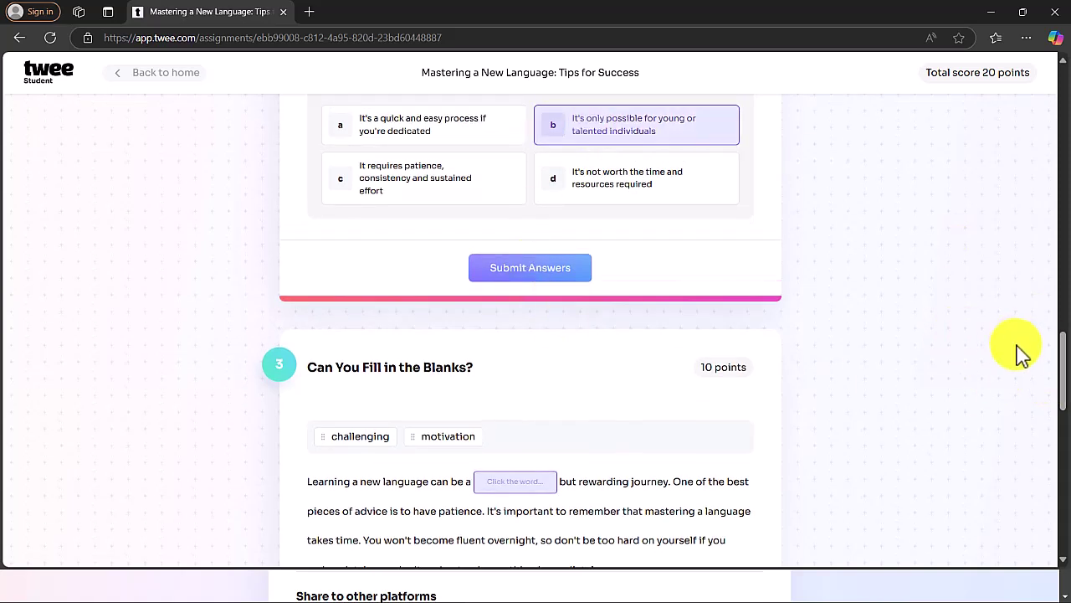
pyautogui.click(534, 268)
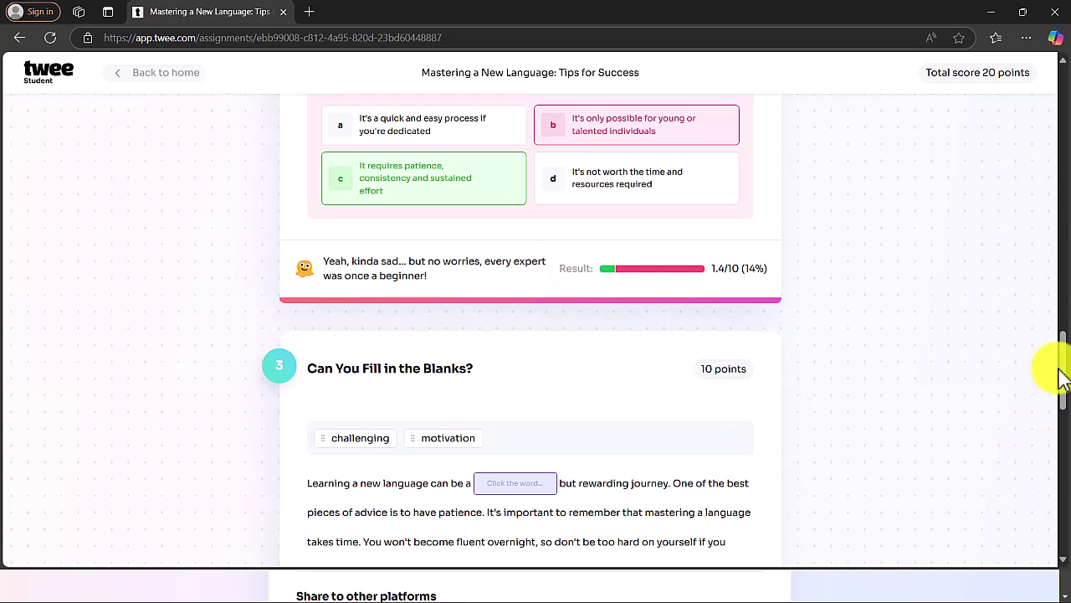
# - Drag 'challenging' and 'motivation' into the two blanks and submit, scoring 10/10
pyautogui.moveTo(1062, 371); pyautogui.dragTo(1062, 410)
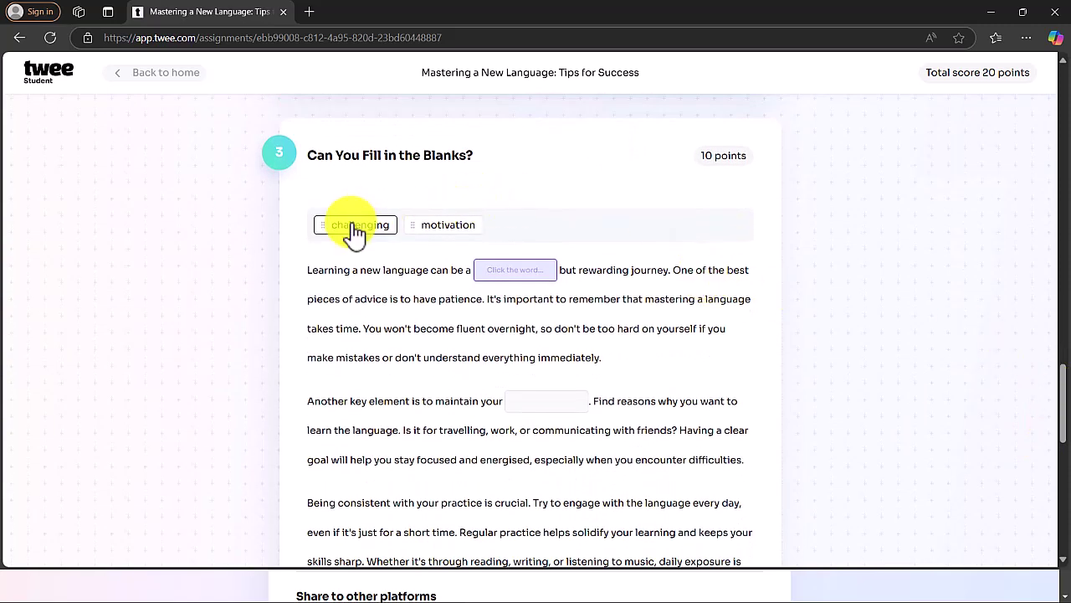
pyautogui.moveTo(352, 230); pyautogui.dragTo(530, 281)
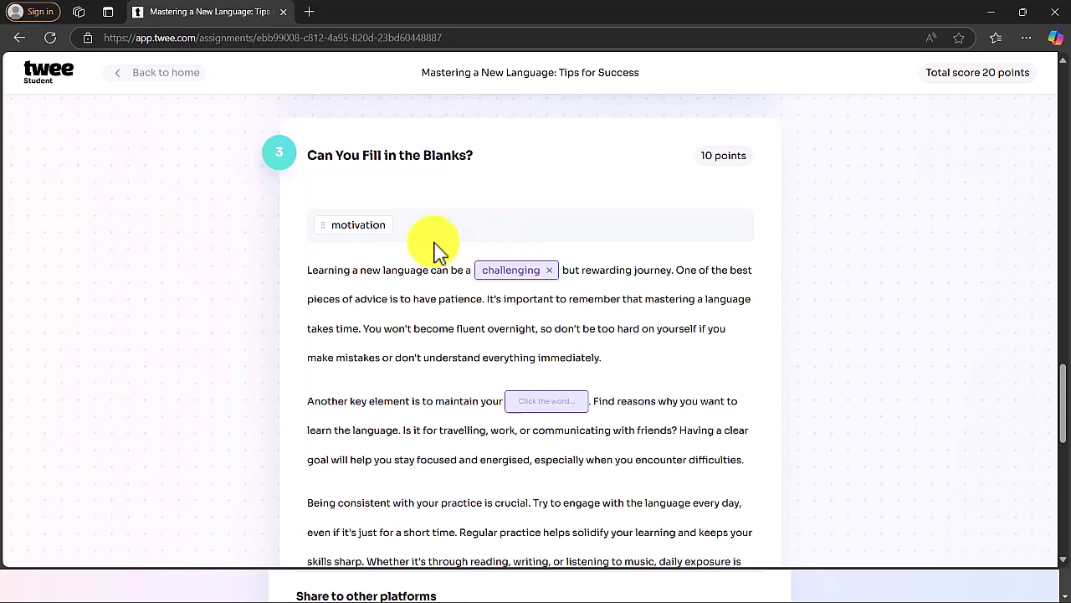
pyautogui.moveTo(350, 232); pyautogui.dragTo(550, 409)
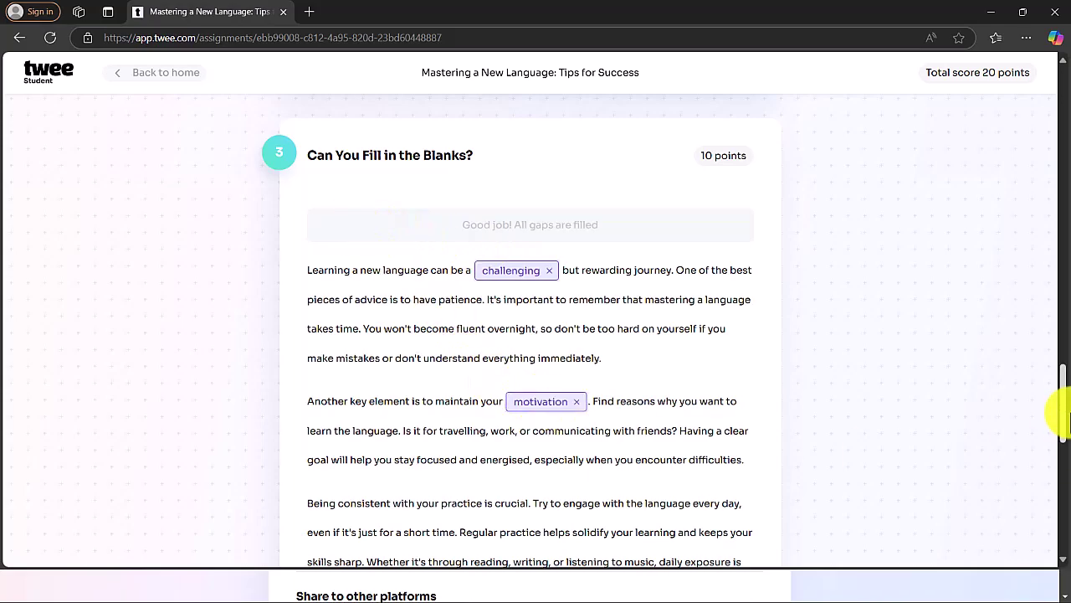
pyautogui.moveTo(1065, 410); pyautogui.dragTo(1055, 522)
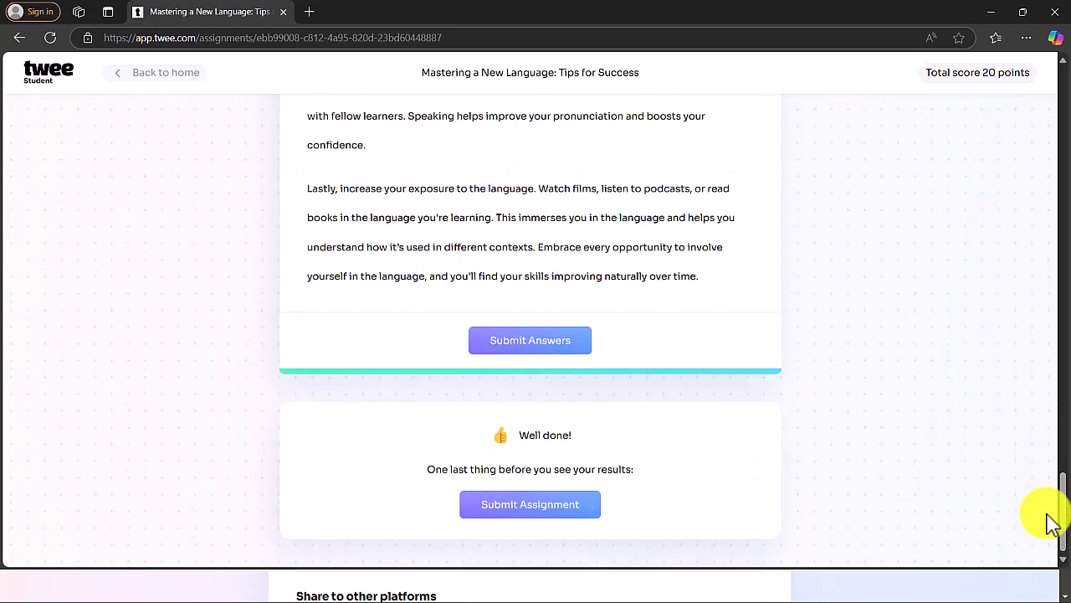
pyautogui.click(533, 344)
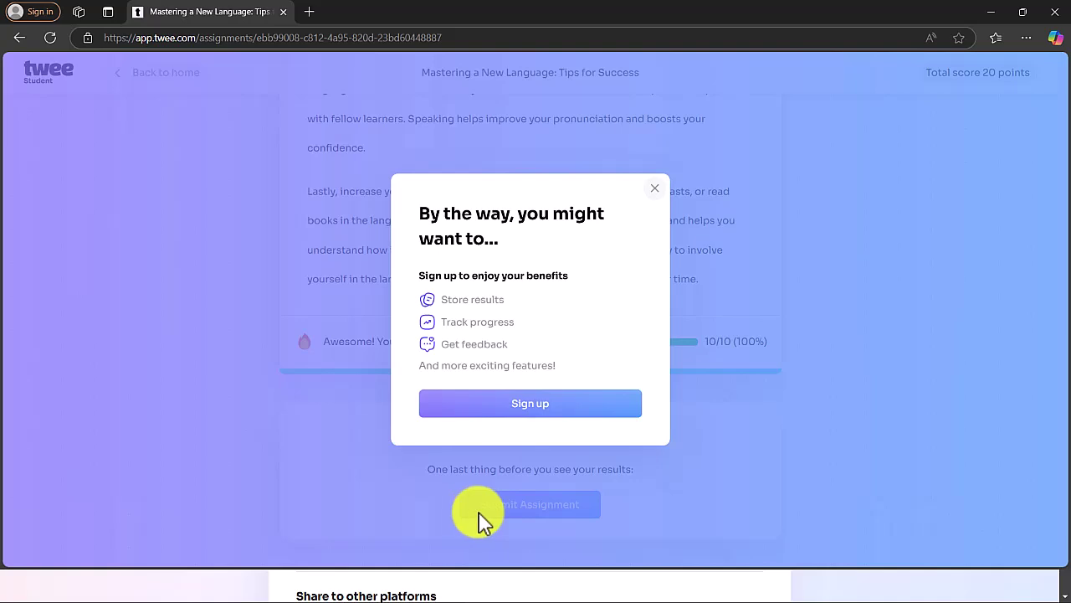
# - Dismiss the sign-up prompt and open the lesson's Results, showing one student at 57%
pyautogui.click(655, 188)
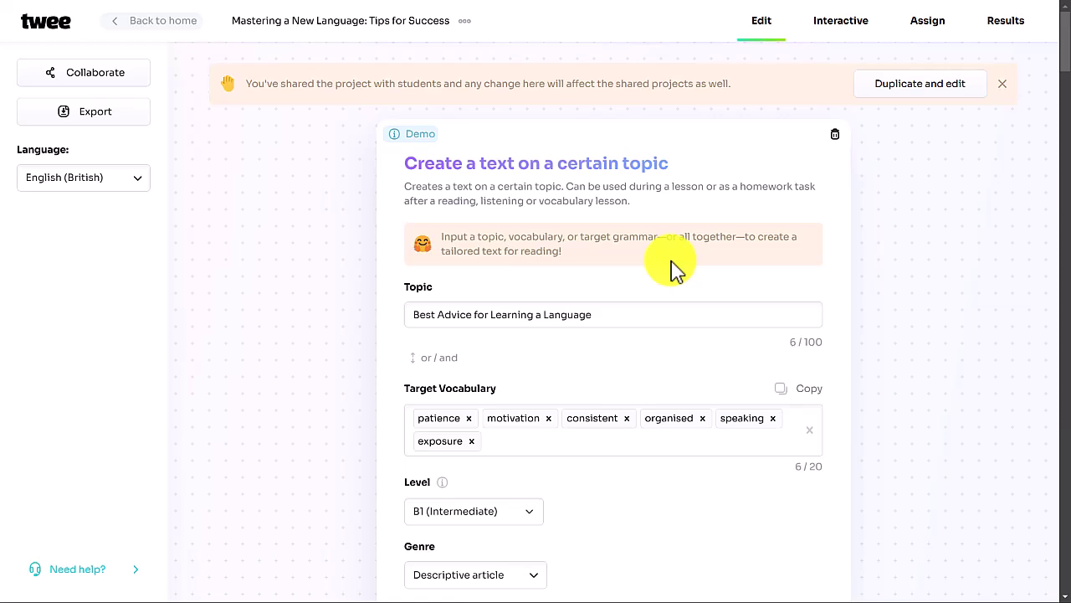
pyautogui.click(1007, 31)
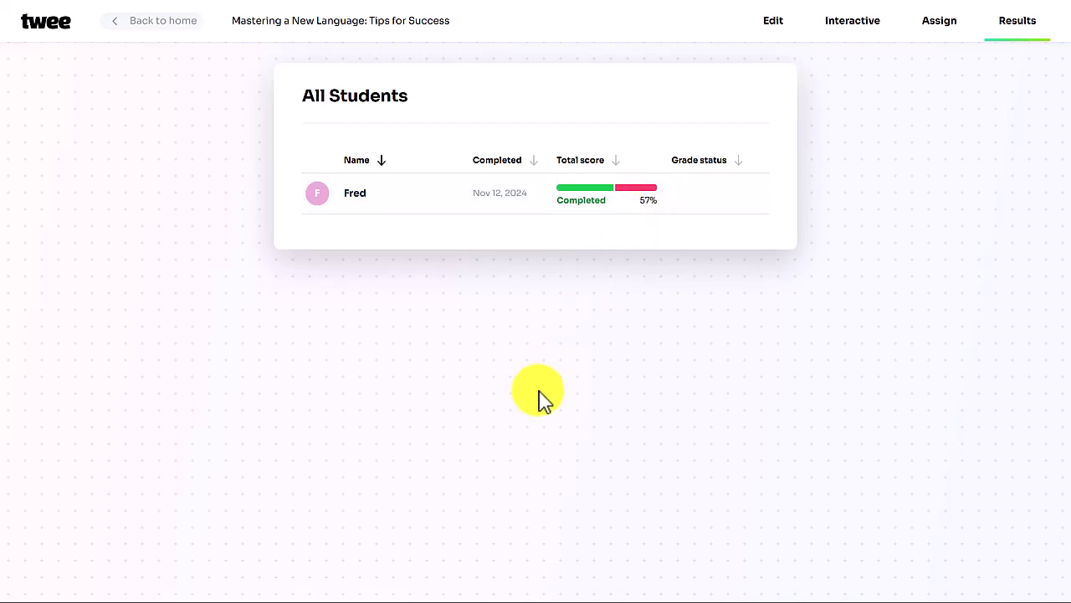
# - Check the first lesson's results sorted by name, then open a Mastering a New Language project from home
pyautogui.click(998, 35)
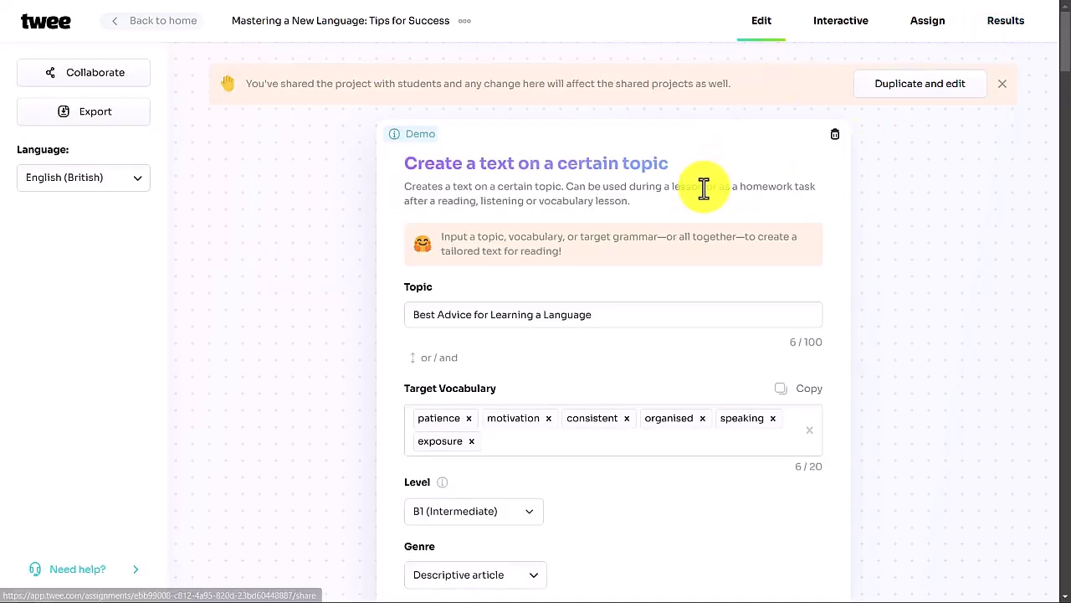
pyautogui.click(1003, 37)
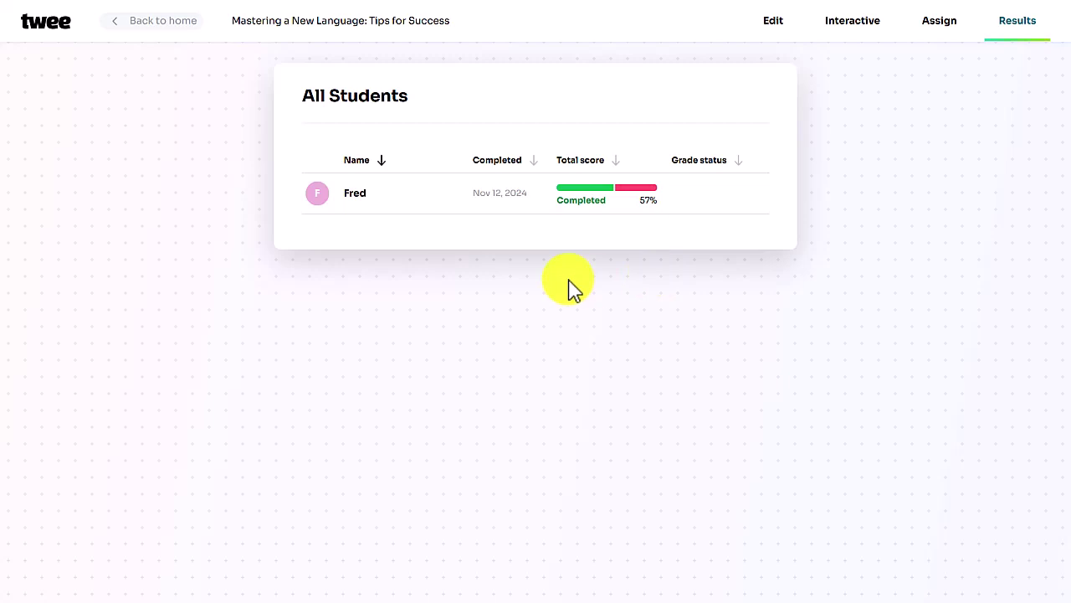
pyautogui.click(368, 161)
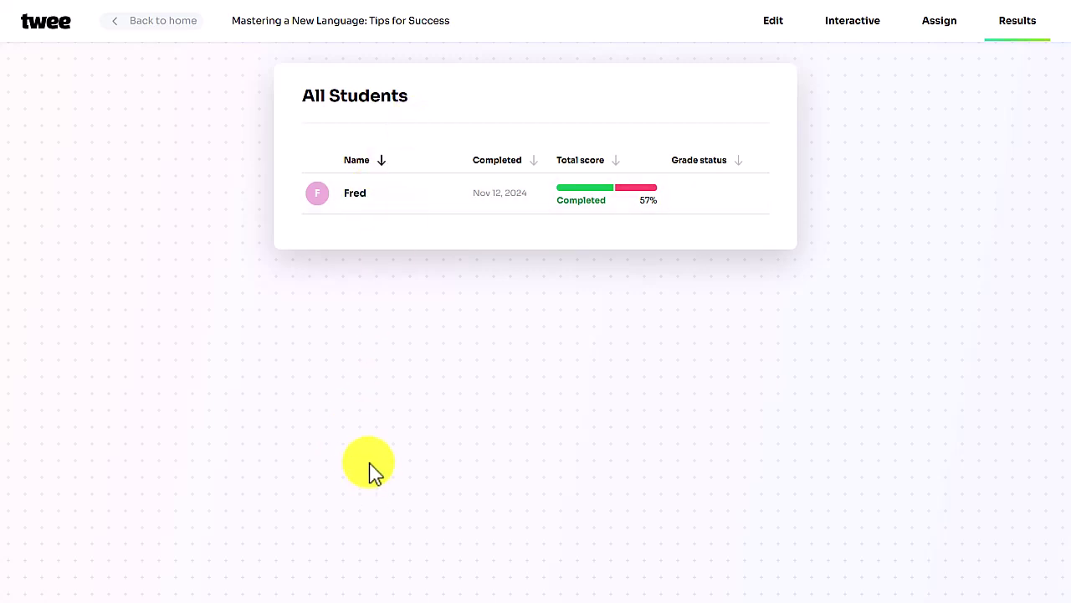
pyautogui.click(164, 22)
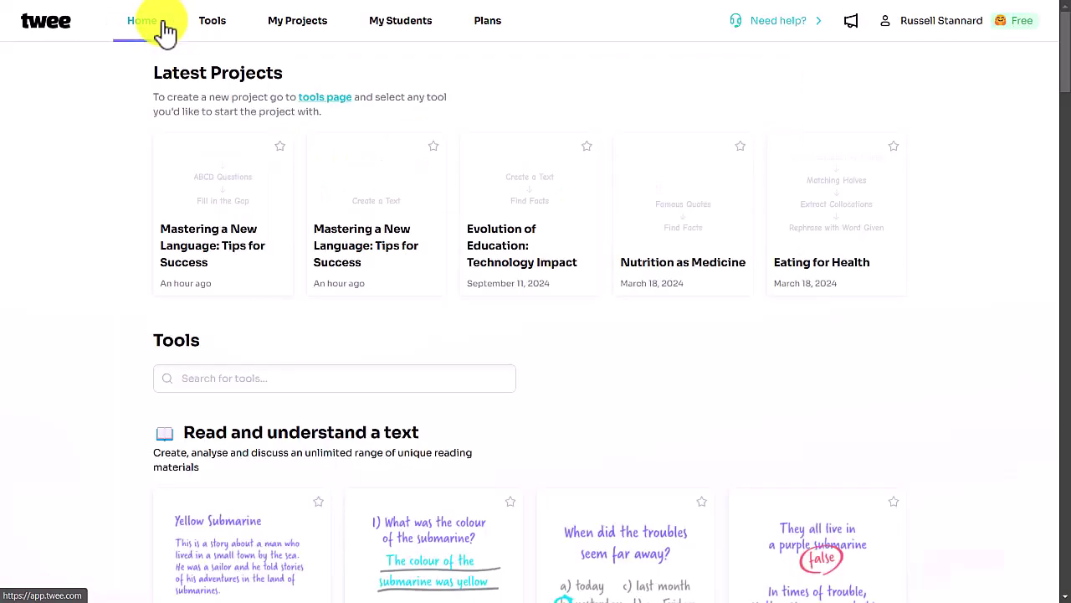
pyautogui.click(352, 242)
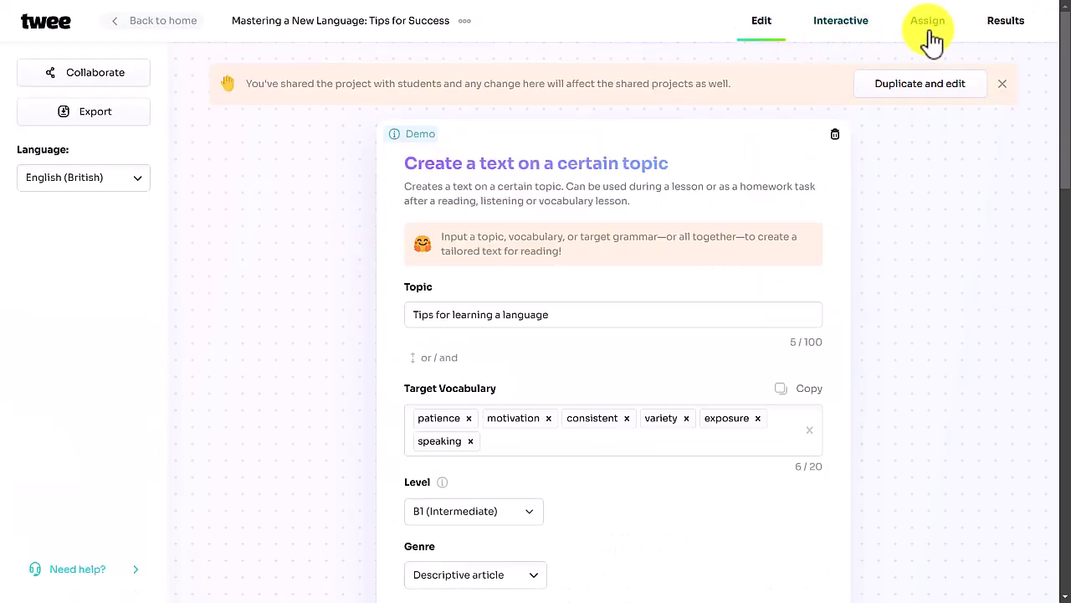
# - Sort that project's results by name, then open the other Mastering a New Language project from My Projects
pyautogui.click(1004, 32)
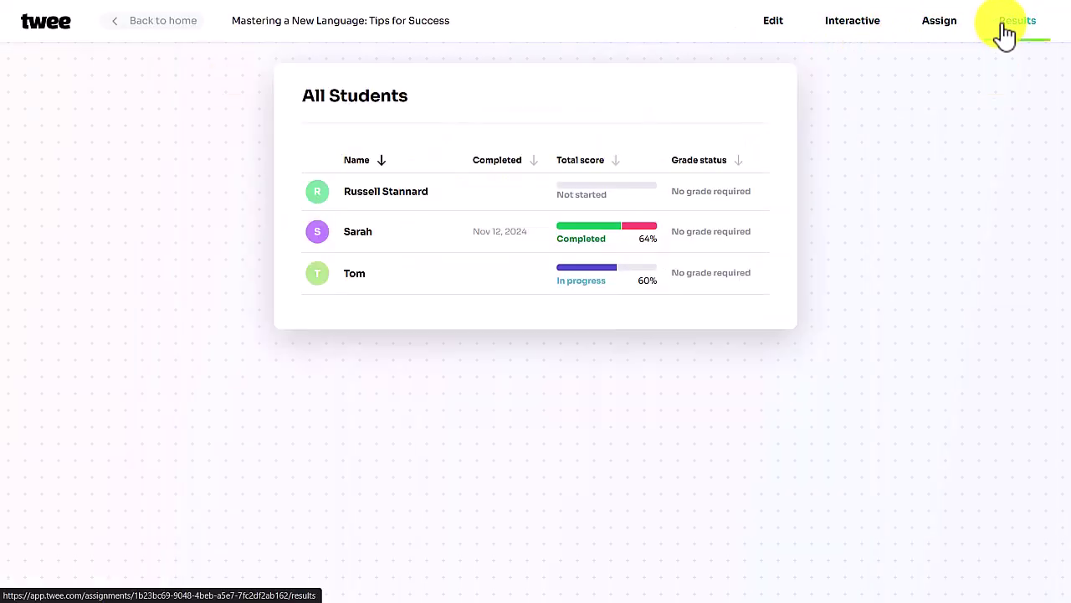
pyautogui.click(381, 163)
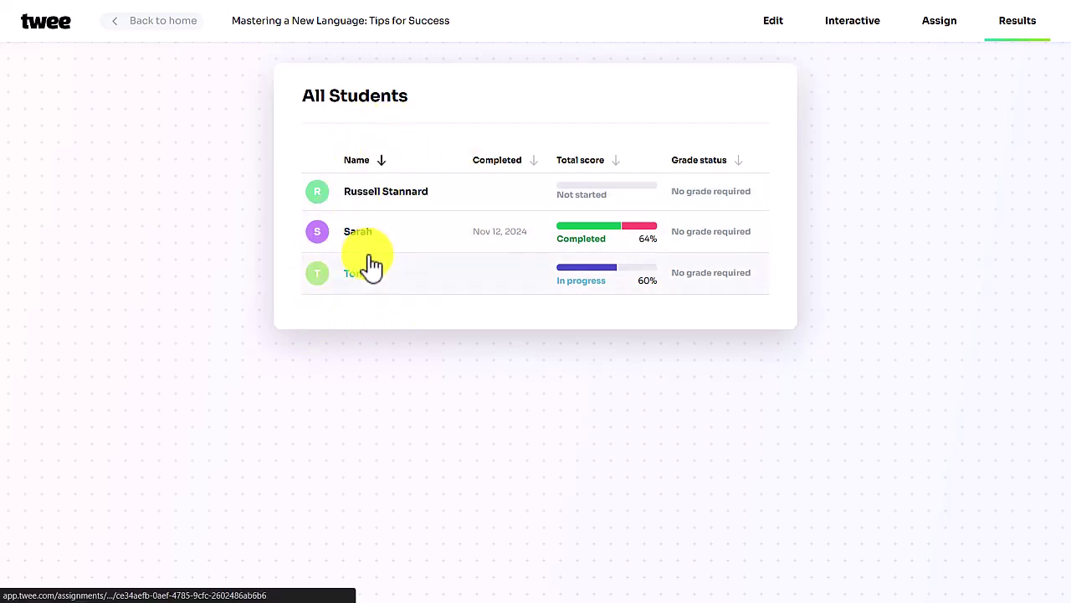
pyautogui.click(168, 24)
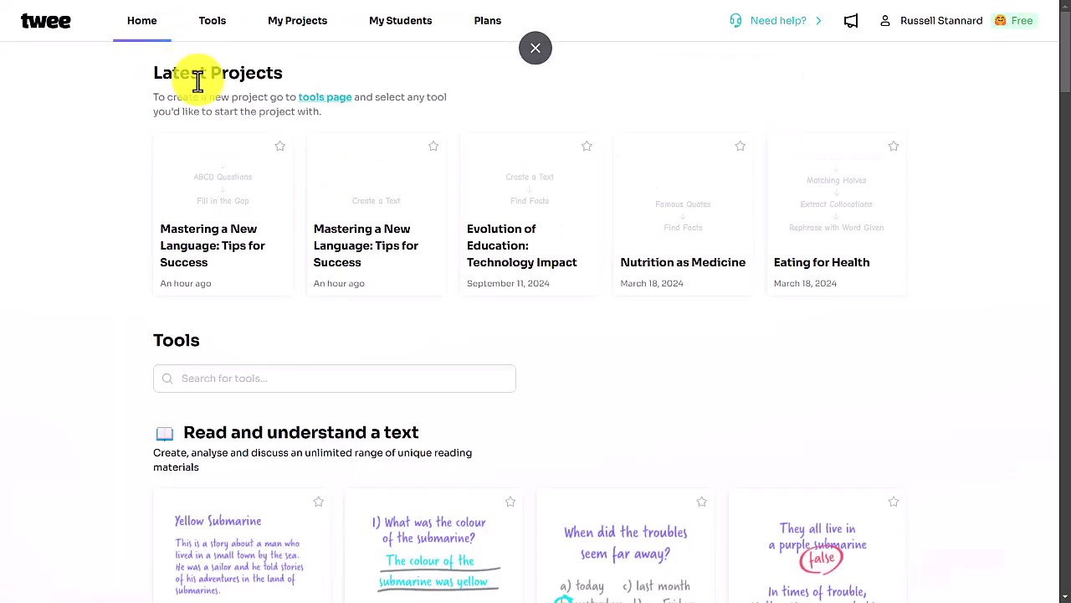
pyautogui.click(299, 28)
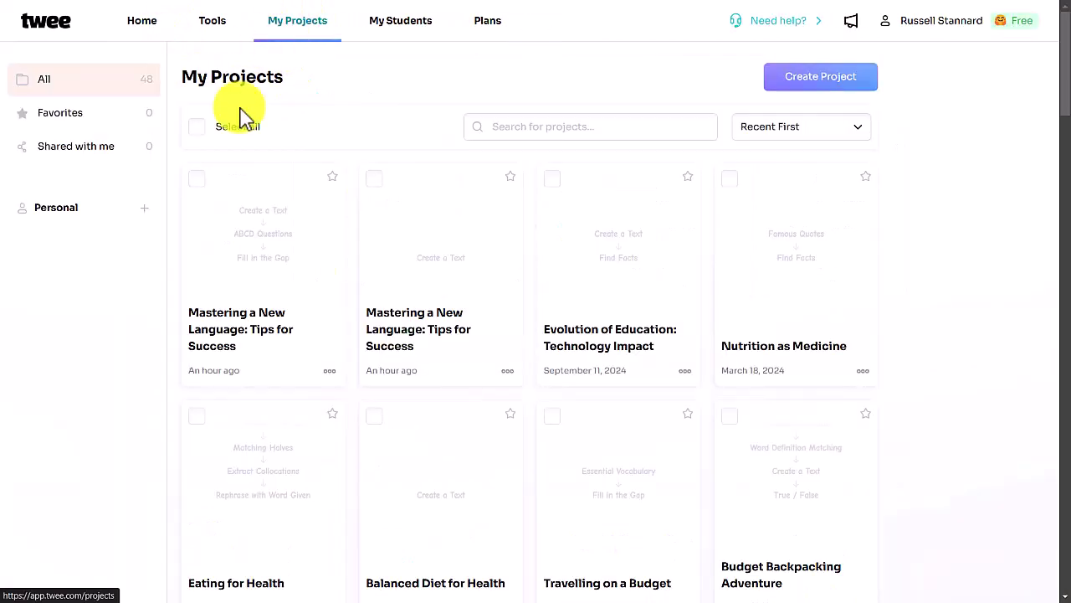
pyautogui.click(250, 268)
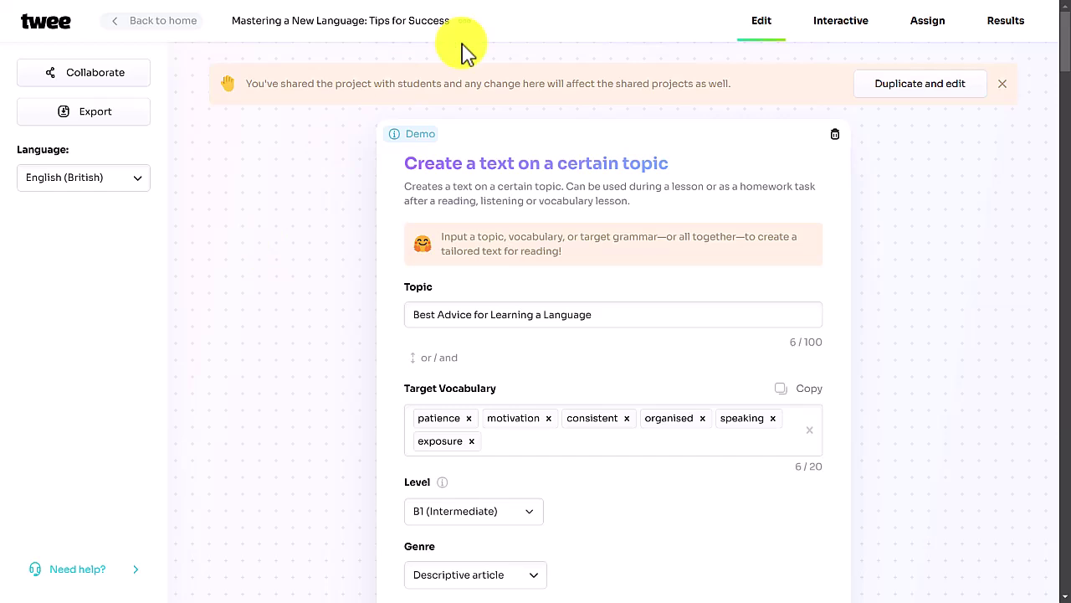
# - Open the 'Healthy Aging: Nutrition and Exercise' project in the editor
pyautogui.click(1011, 25)
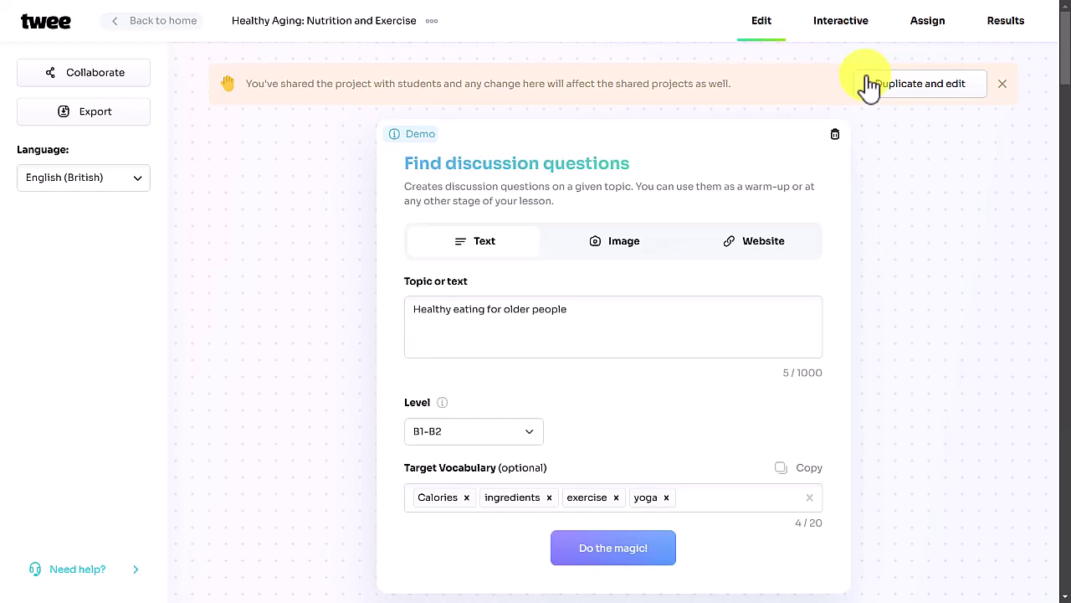
# - Scroll through the reading, gap-fill and true/false blocks, then open the Export project dialog
pyautogui.moveTo(1063, 59); pyautogui.dragTo(1052, 226)
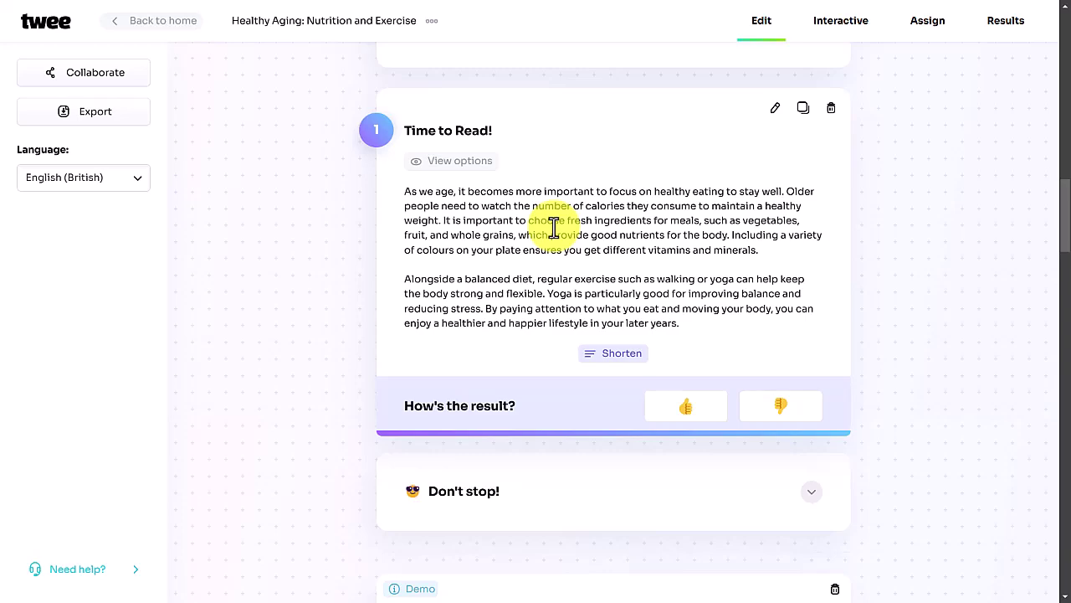
pyautogui.moveTo(1066, 225); pyautogui.dragTo(1040, 359)
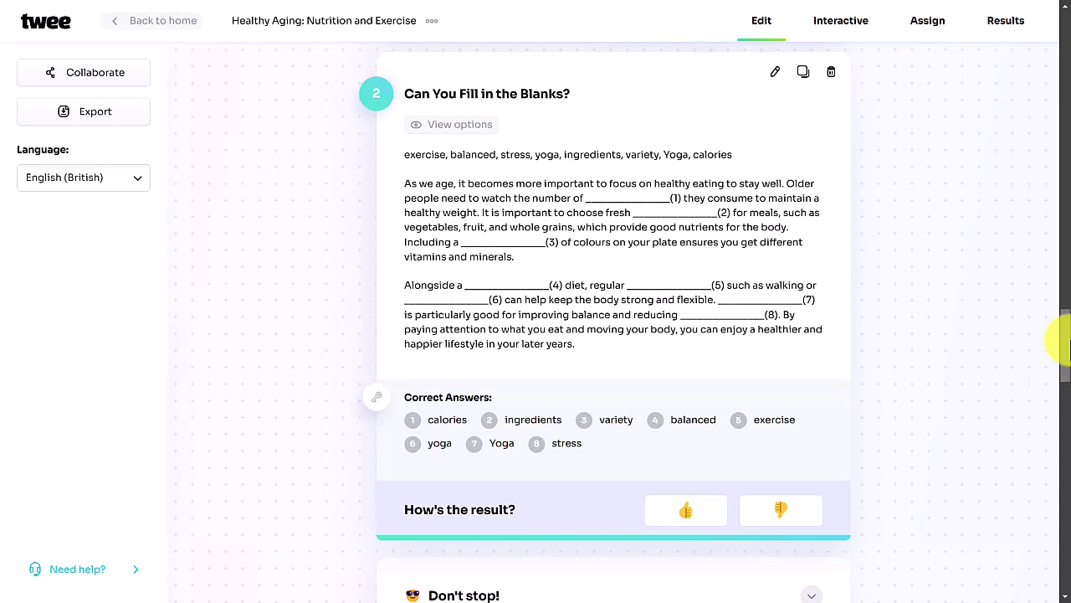
pyautogui.moveTo(1064, 339); pyautogui.dragTo(1051, 469)
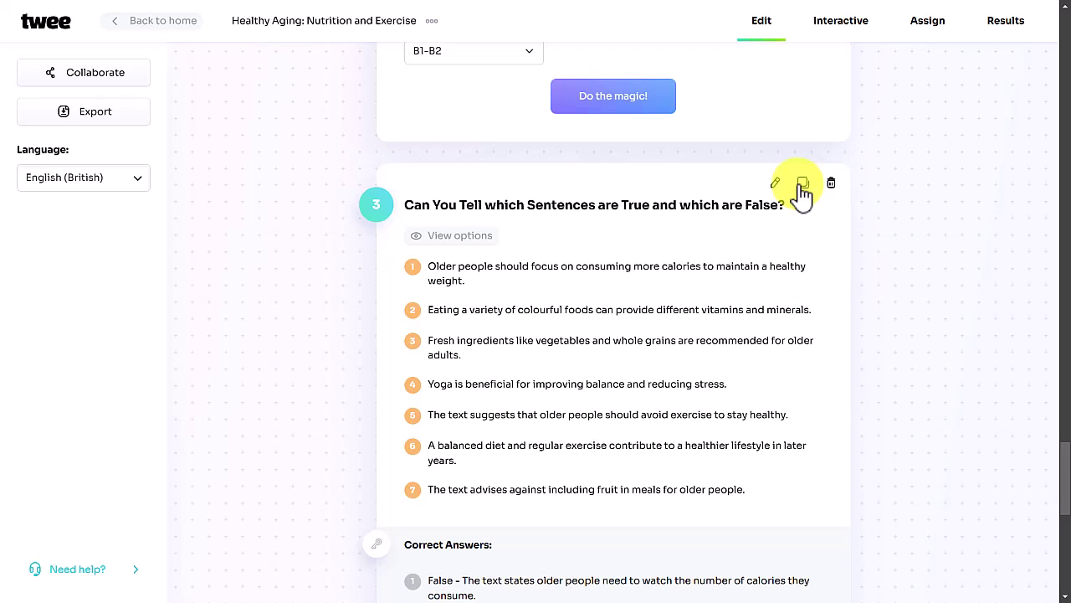
pyautogui.click(98, 113)
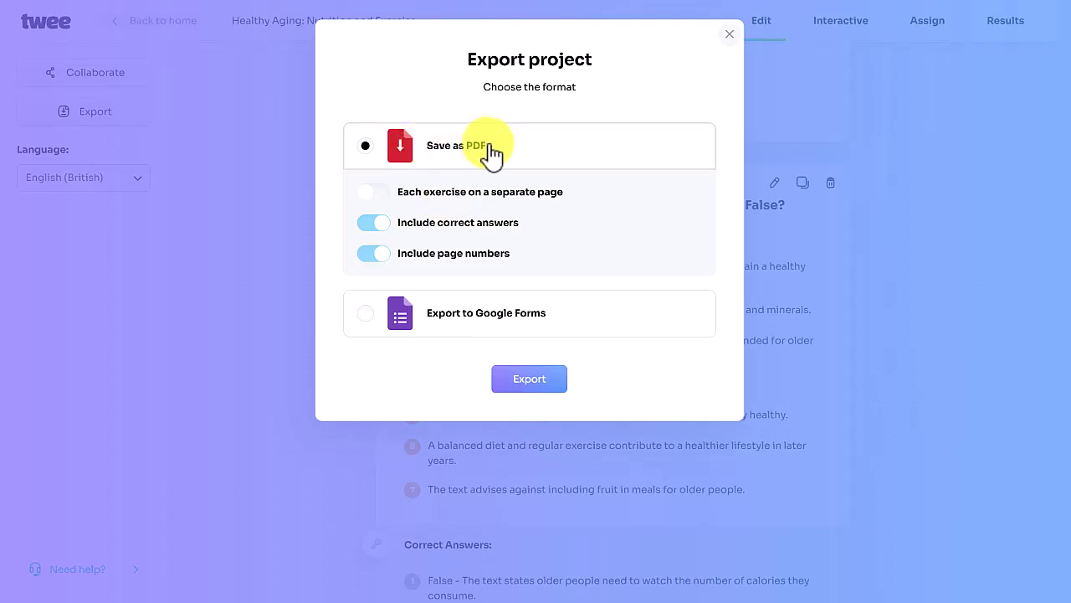
# - Export the three-page PDF with answer key and page numbers, and scroll through it
pyautogui.click(532, 385)
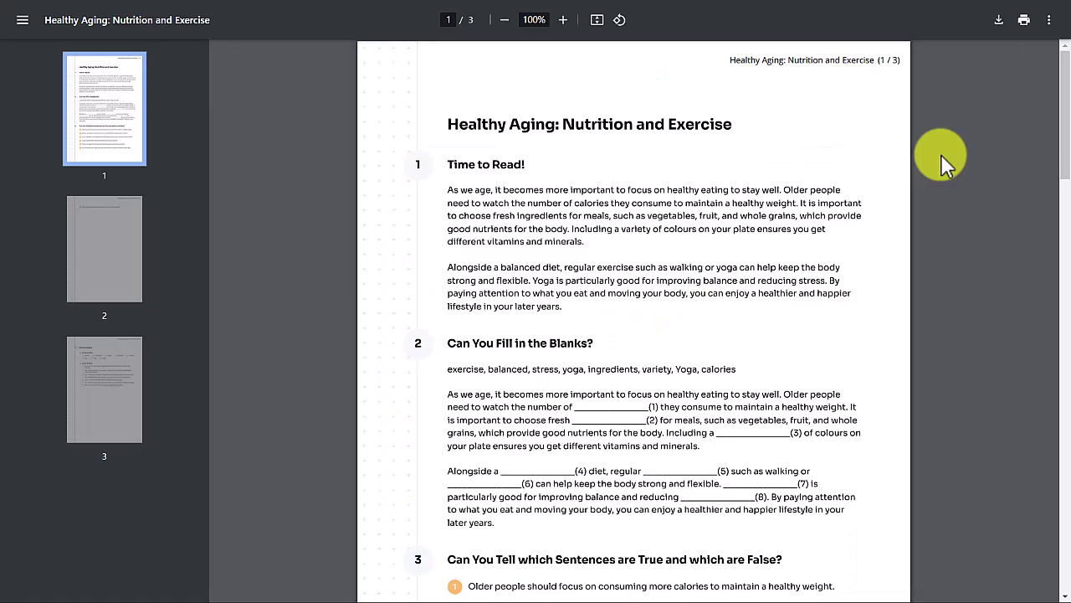
pyautogui.moveTo(1068, 130); pyautogui.dragTo(1063, 498)
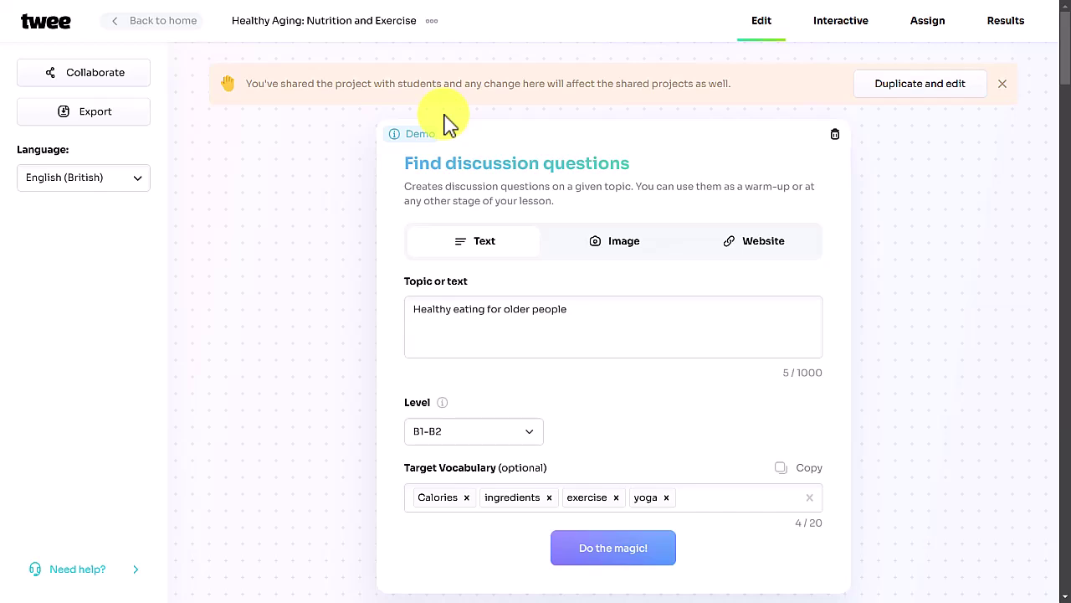
# - Re-export the Healthy Aging lesson to Google Forms and open the resulting 15-point form
pyautogui.click(95, 122)
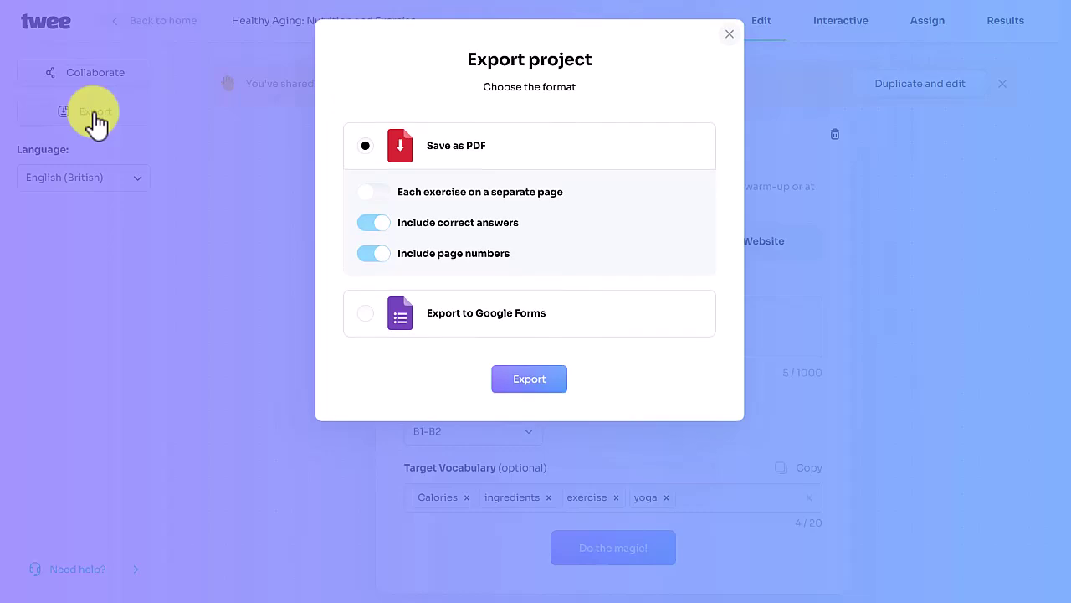
pyautogui.click(370, 316)
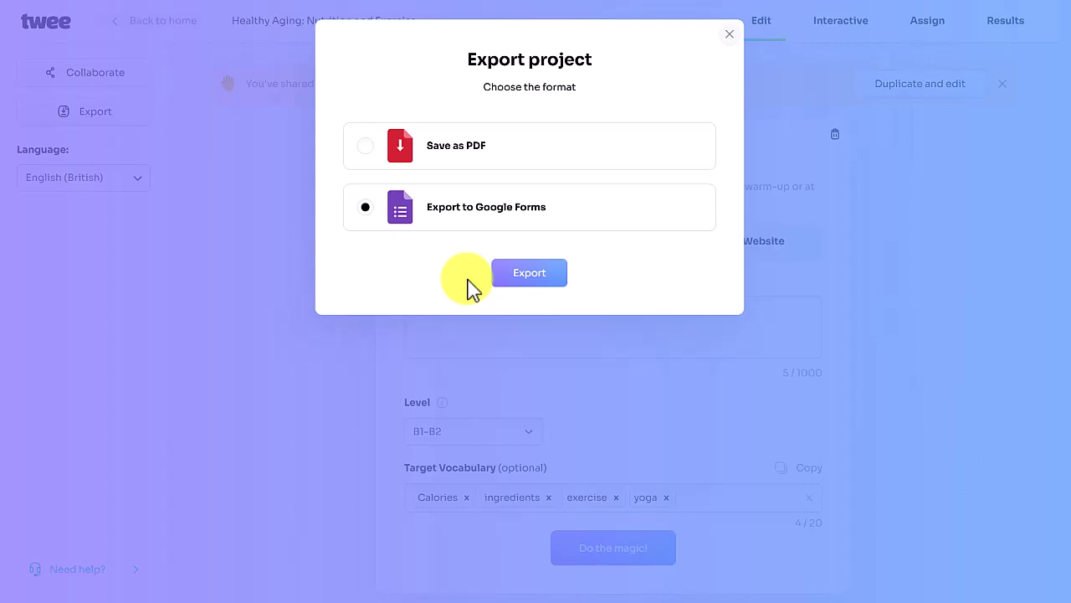
pyautogui.click(530, 282)
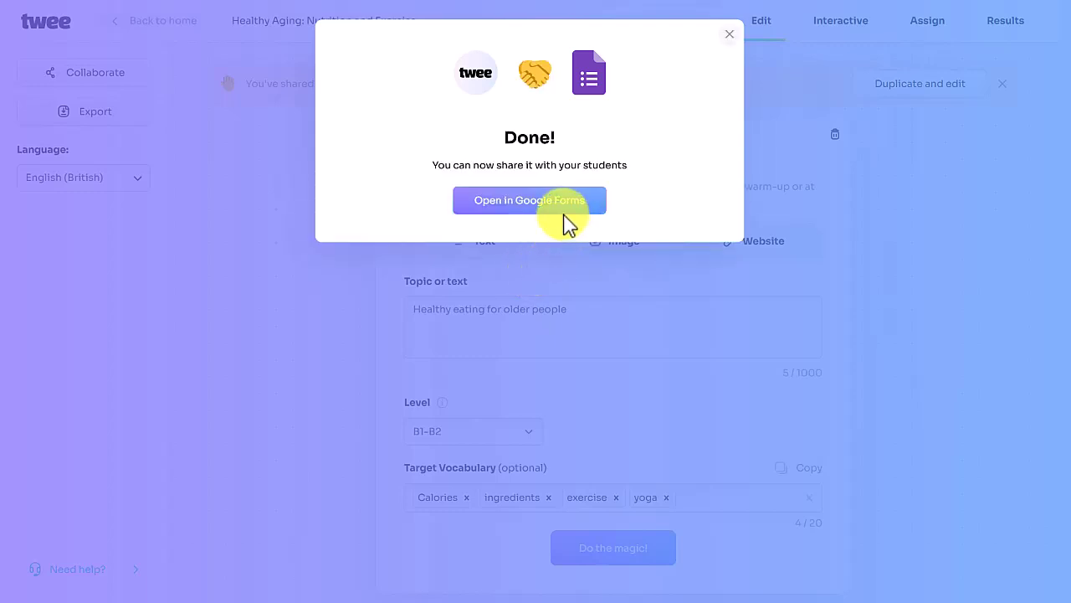
pyautogui.click(534, 203)
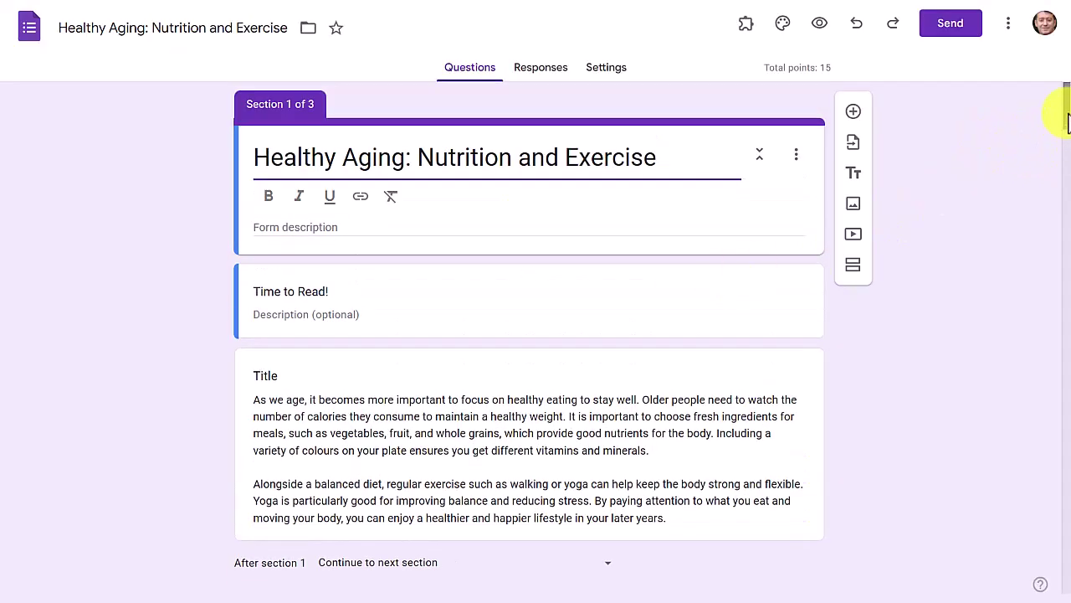
# - Scroll through the form, then get its share link from Send with Shorten URL ticked
pyautogui.moveTo(1067, 114); pyautogui.dragTo(1052, 538)
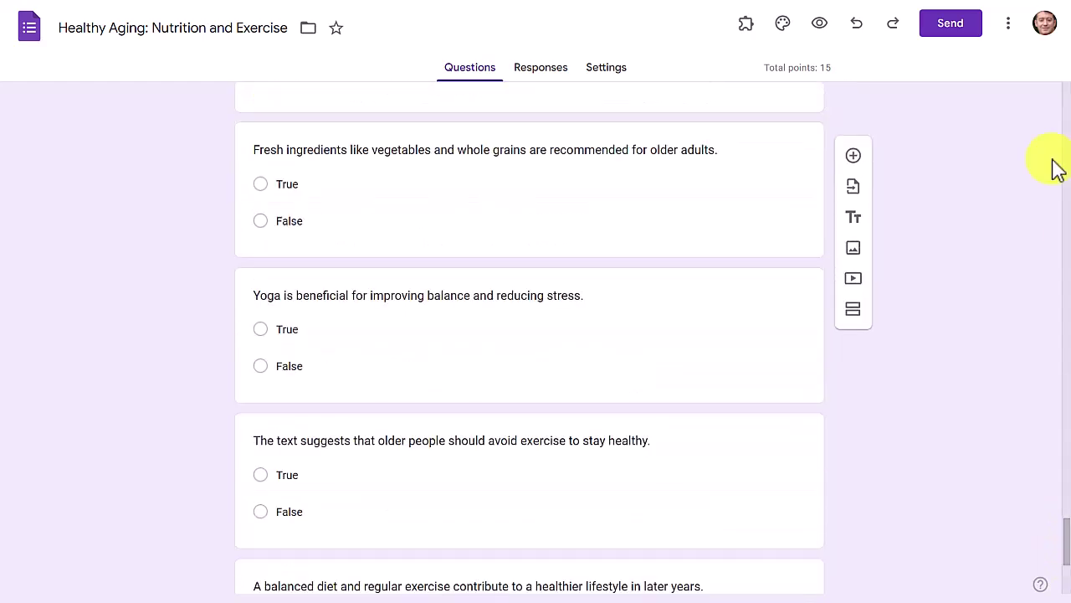
pyautogui.click(948, 27)
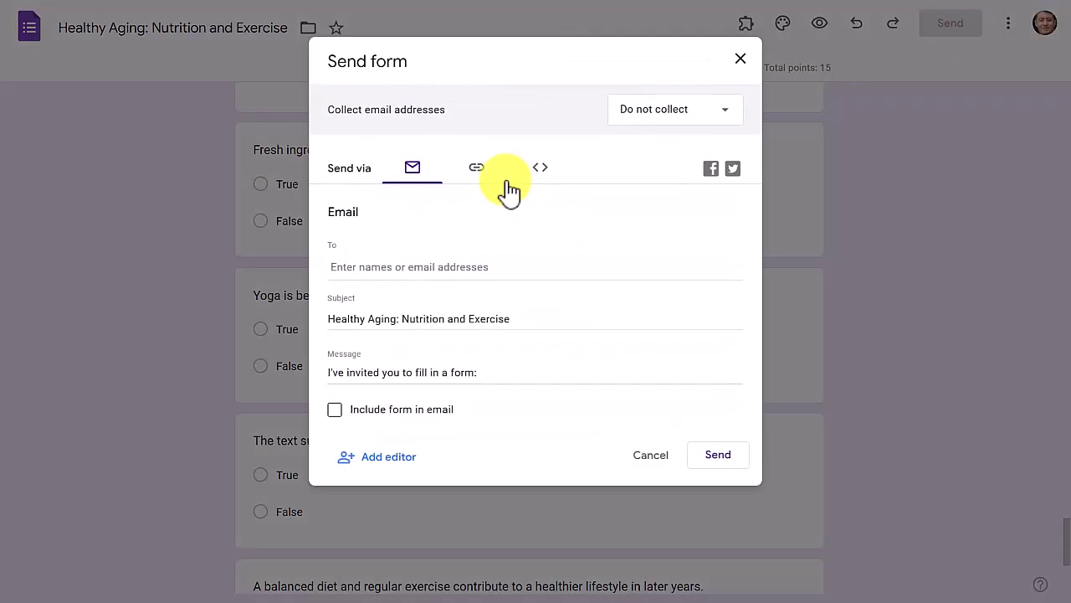
pyautogui.click(479, 171)
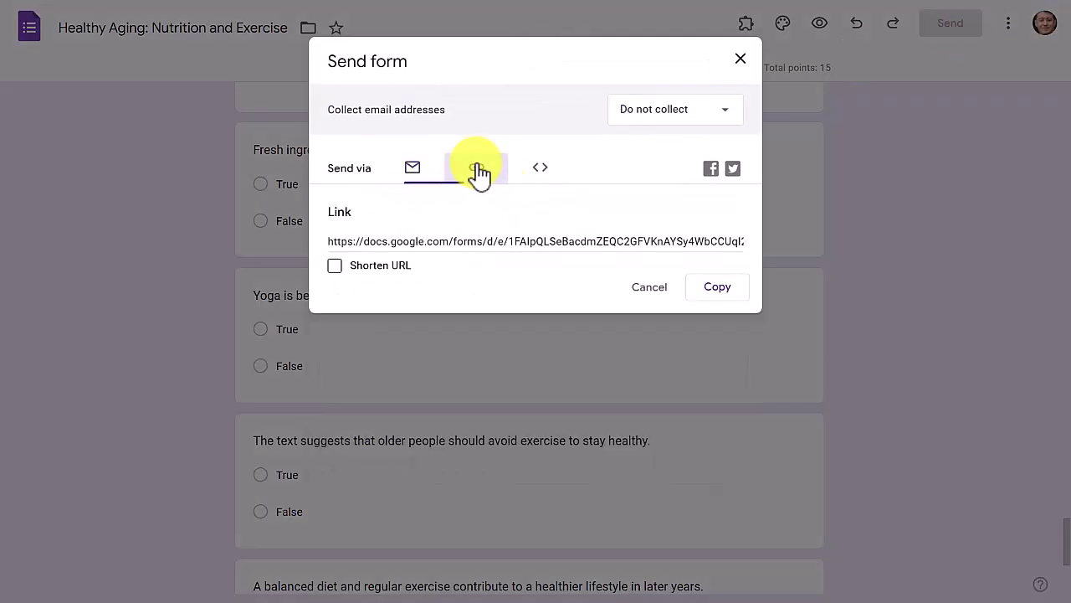
pyautogui.click(336, 266)
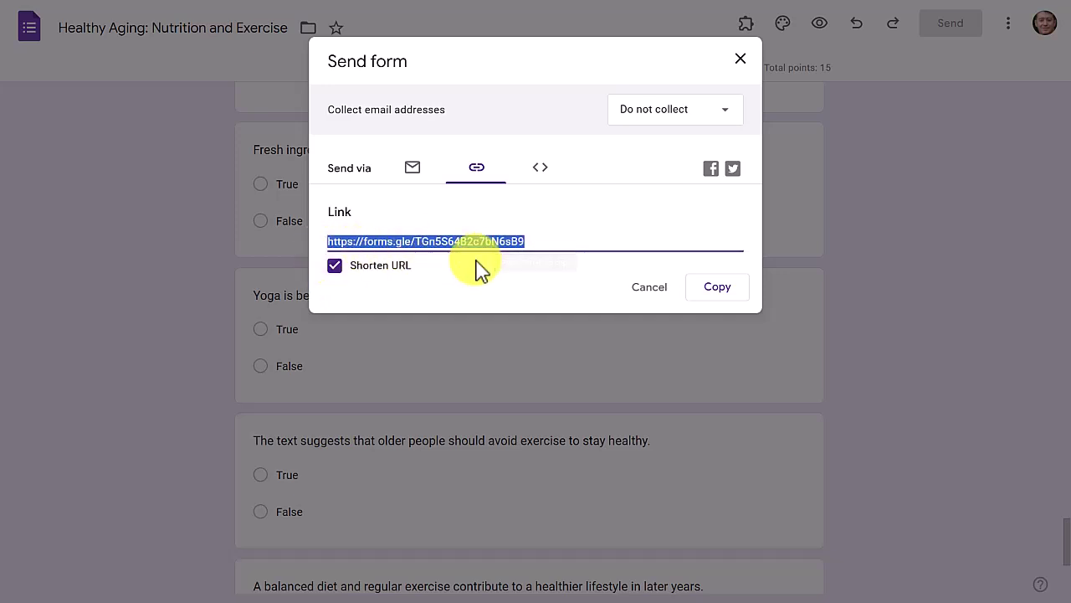